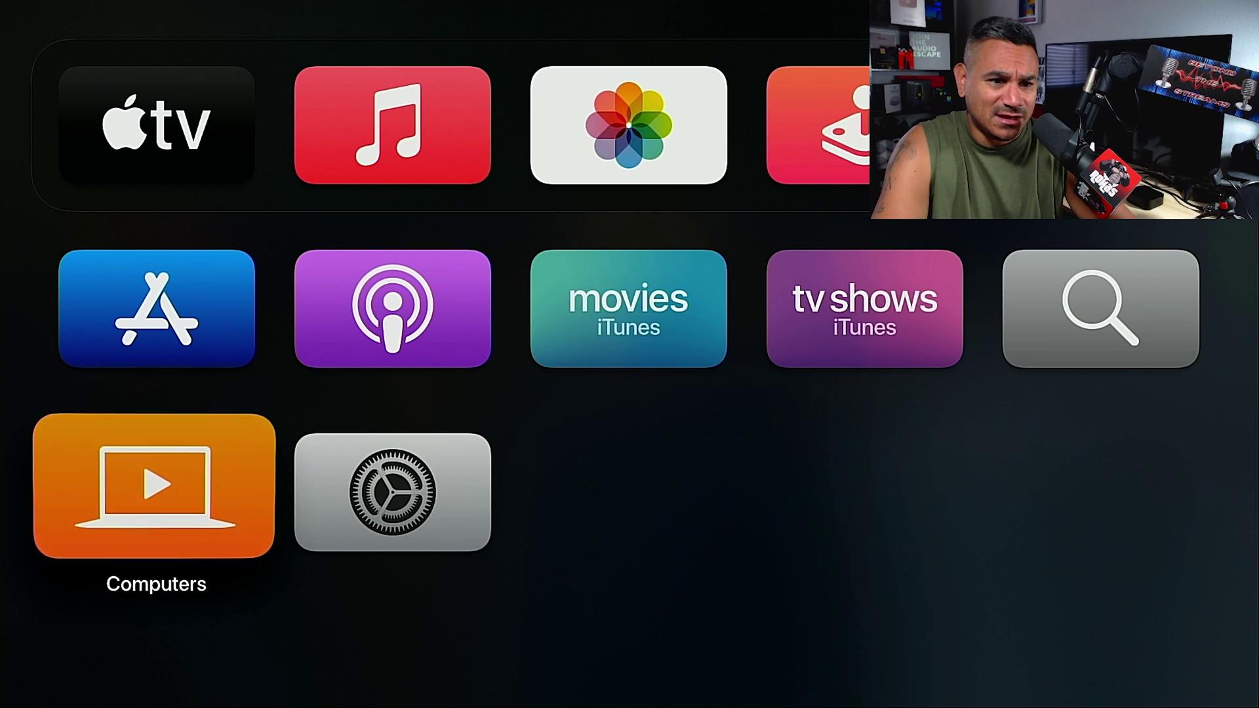
Bring up the Home screen's app grid with the App Store tile highlighted
key("Up")
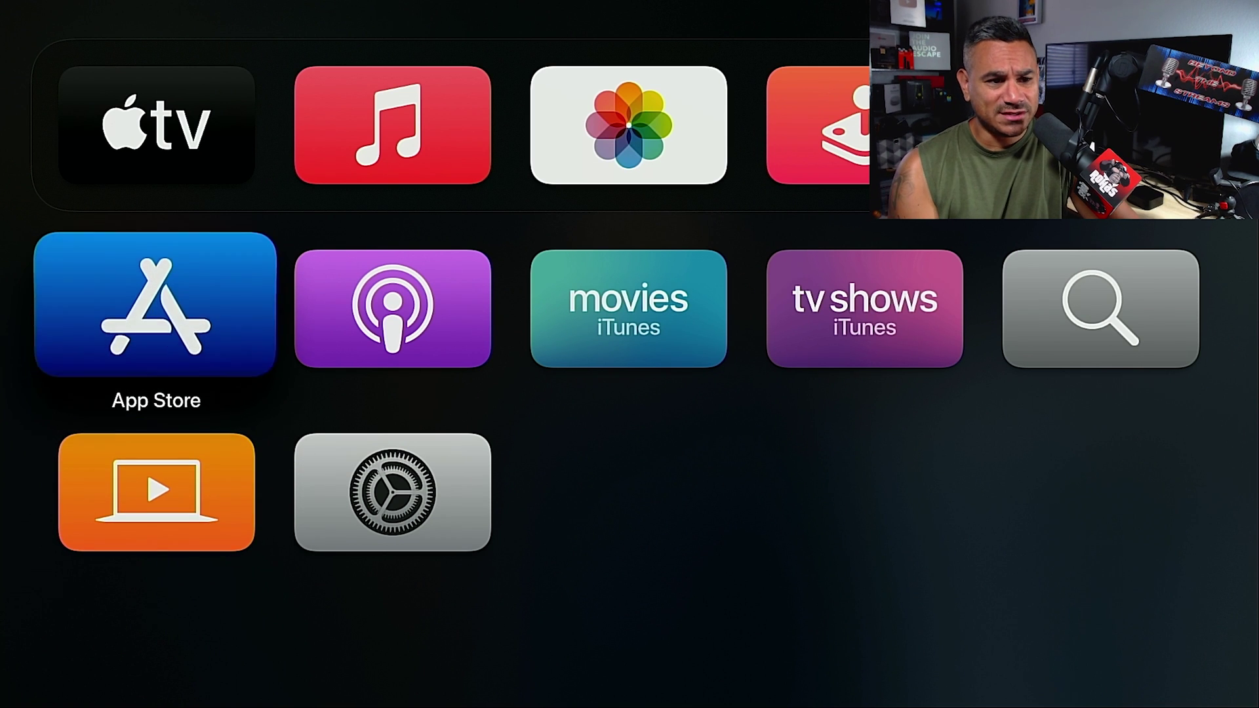
Glance at the top shelf, then highlight the Settings tile and open Settings
key("Up")
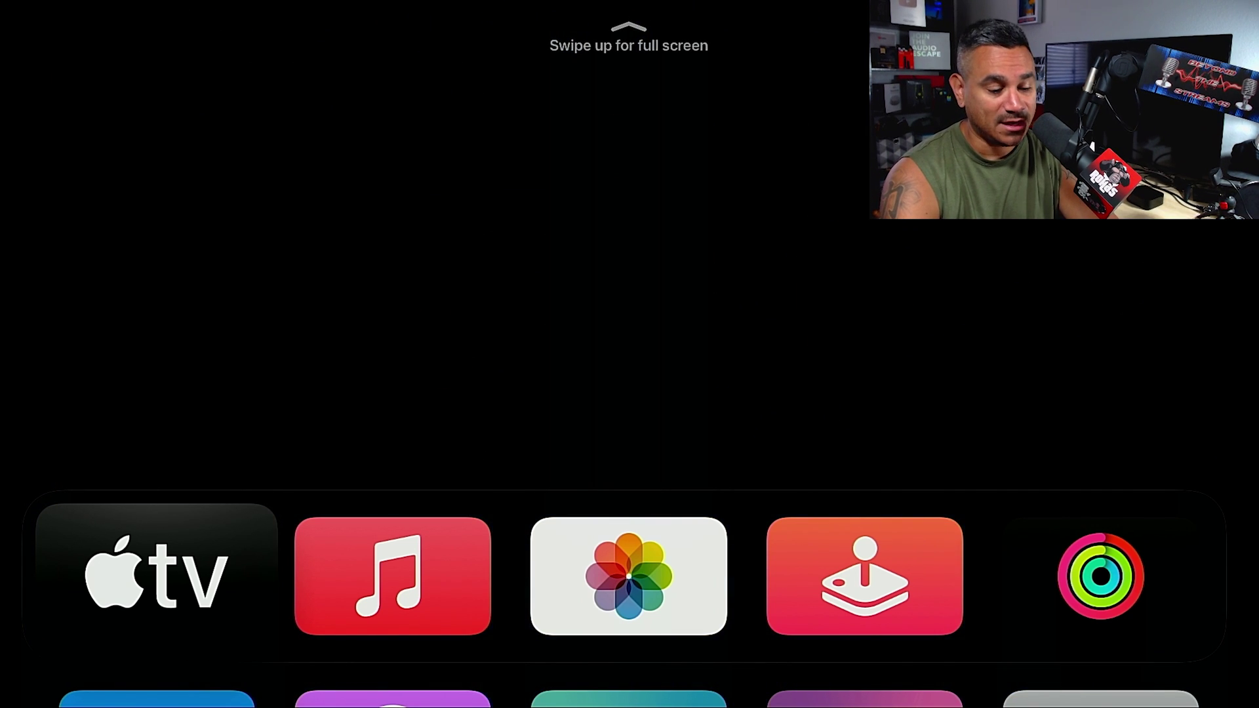
key("Down")
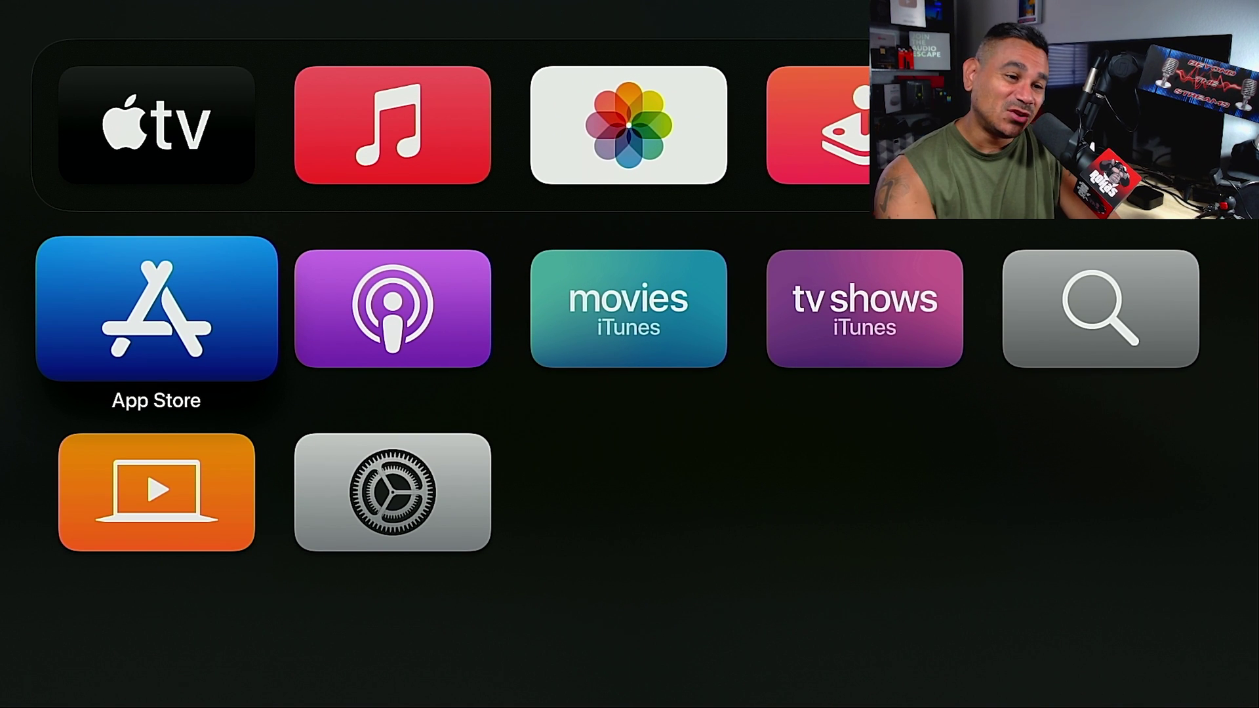
key("Down")
key("Right")
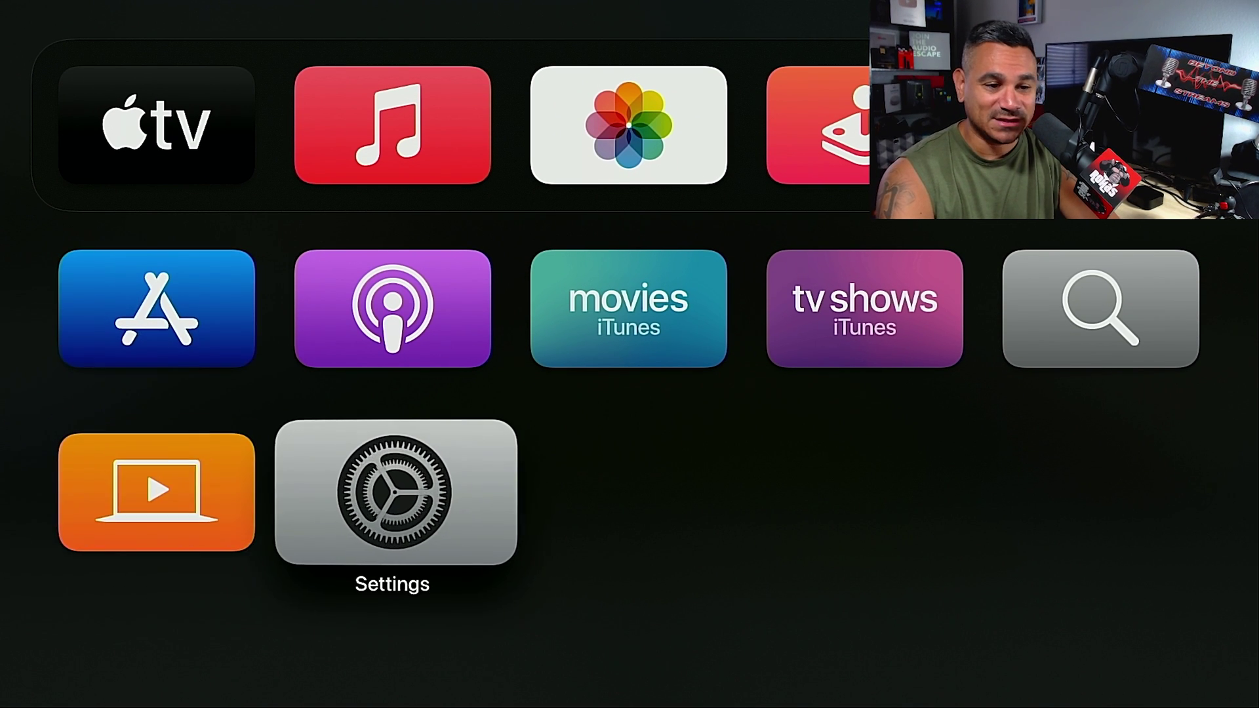
key("Return")
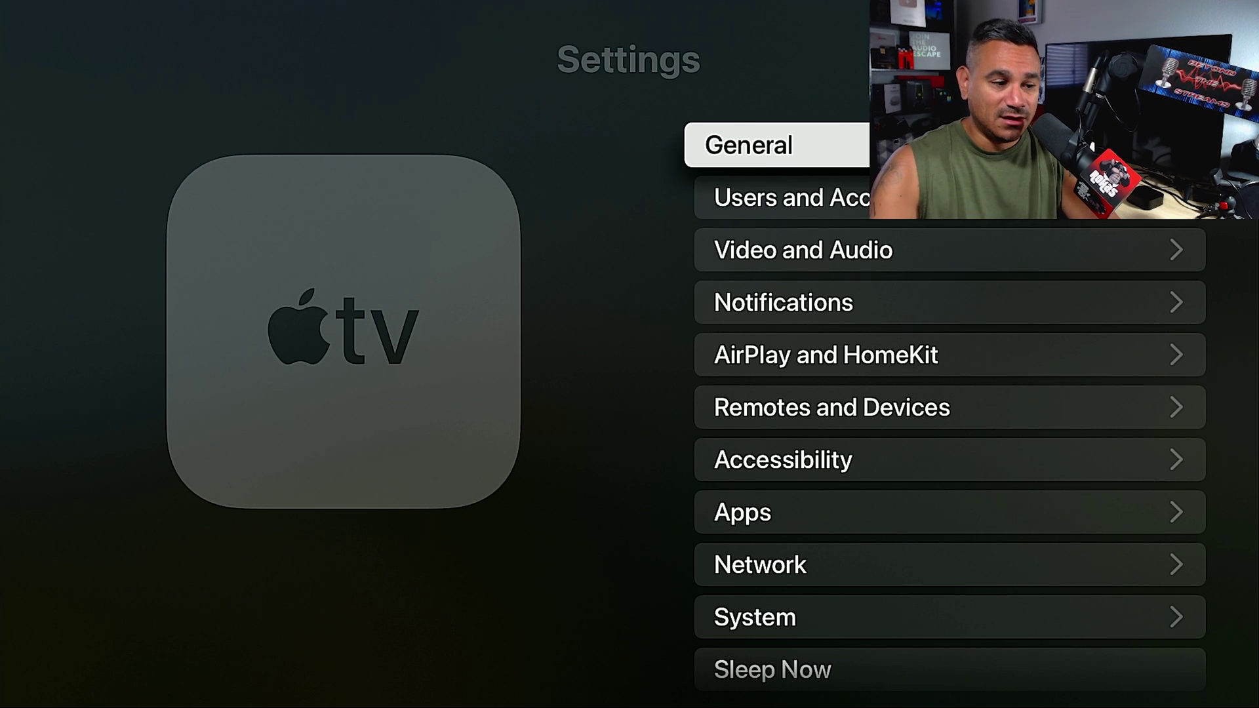
View General > About and keep the Apple TV name as Bedroom, then return to General
key("Return")
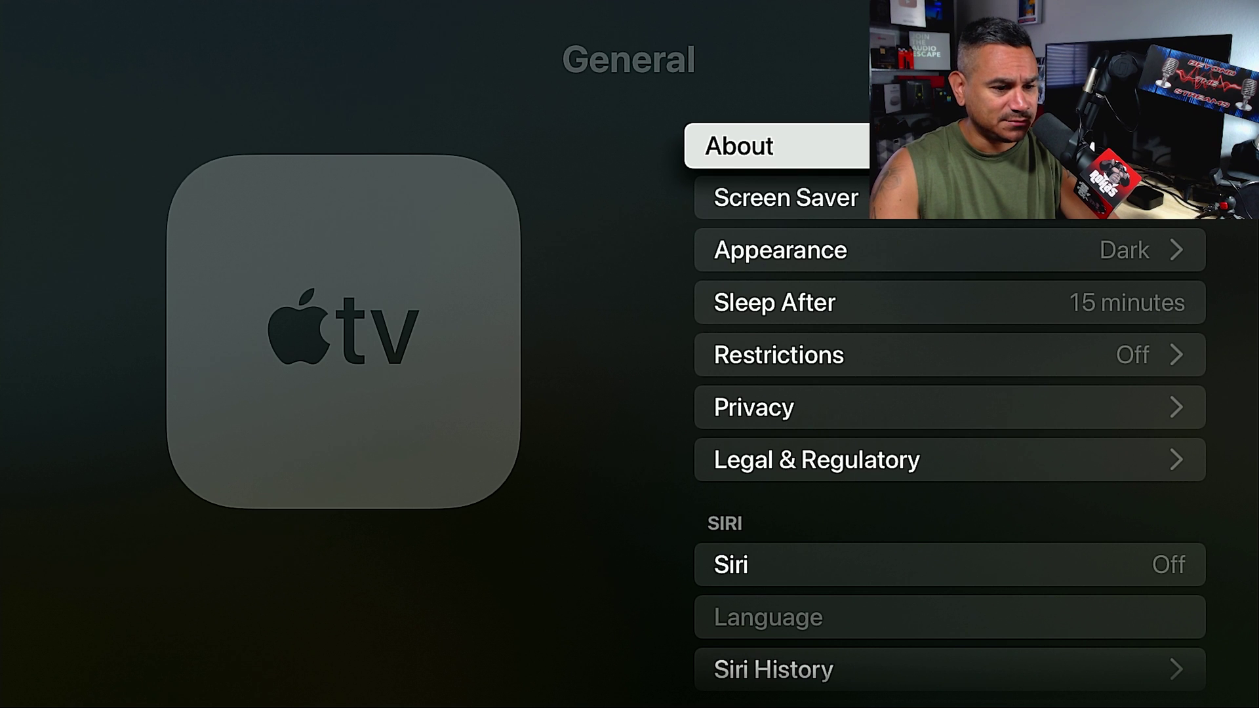
key("Return")
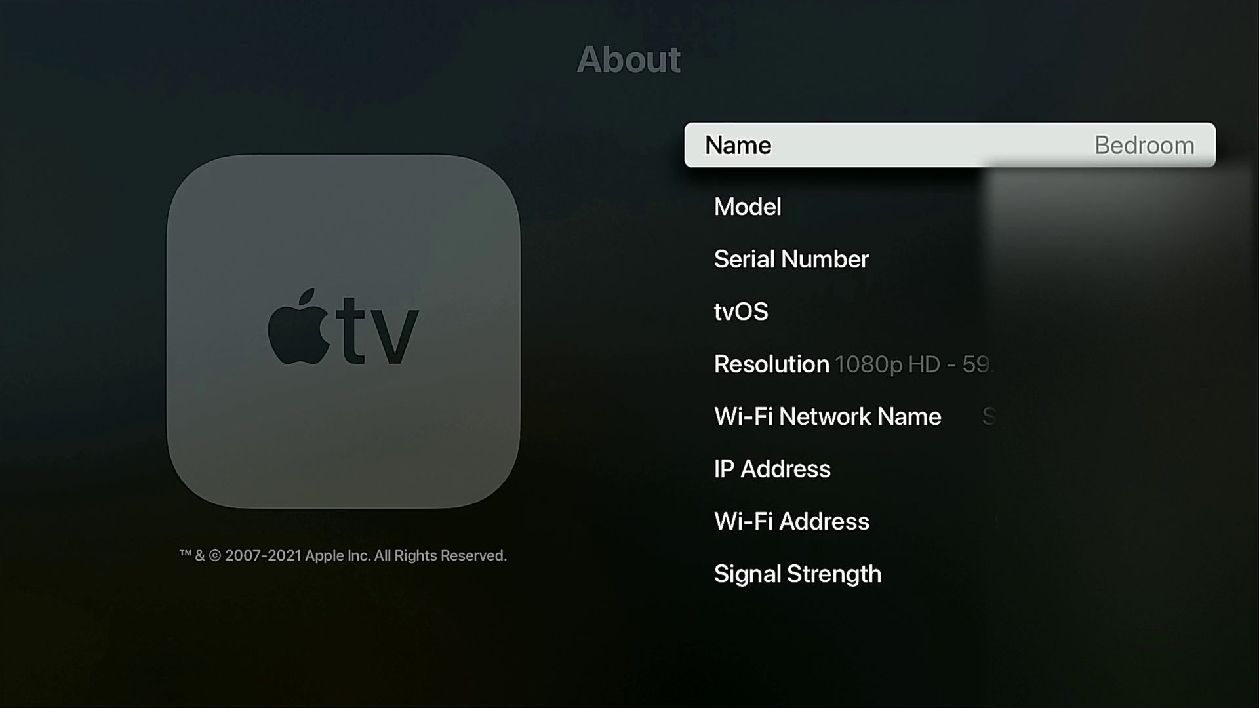
key("Return")
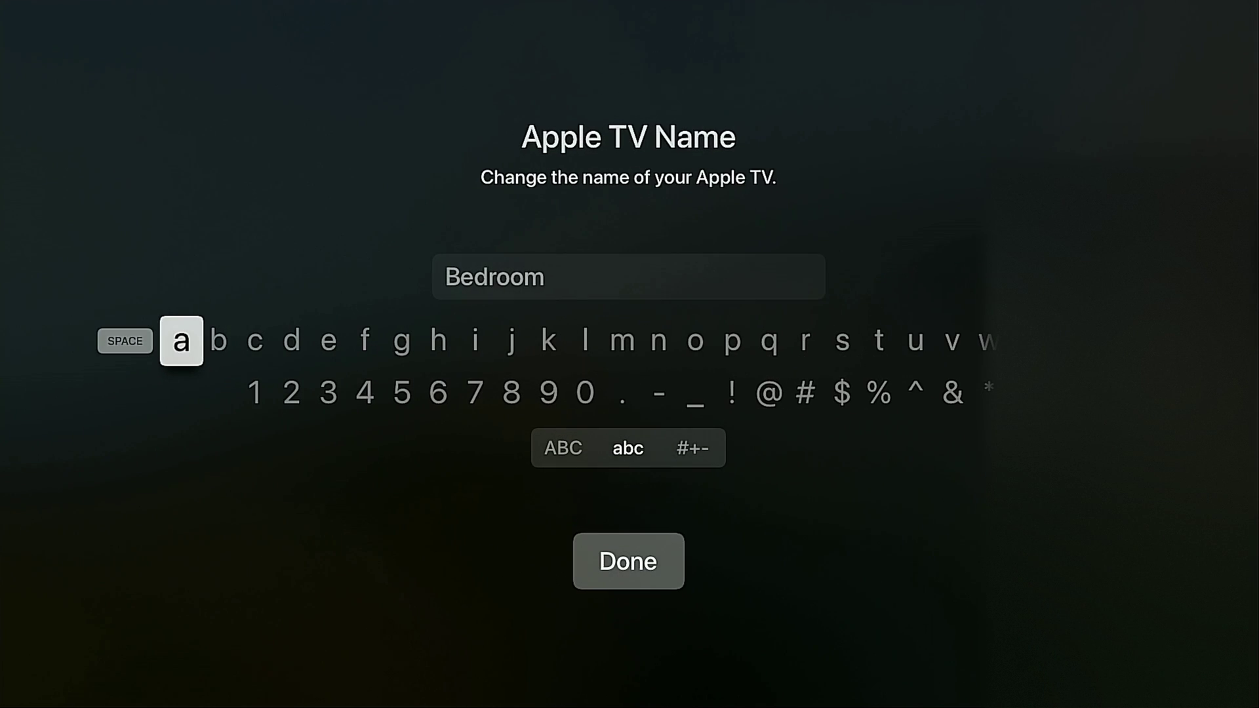
key("Down")
key("Down")
key("Down")
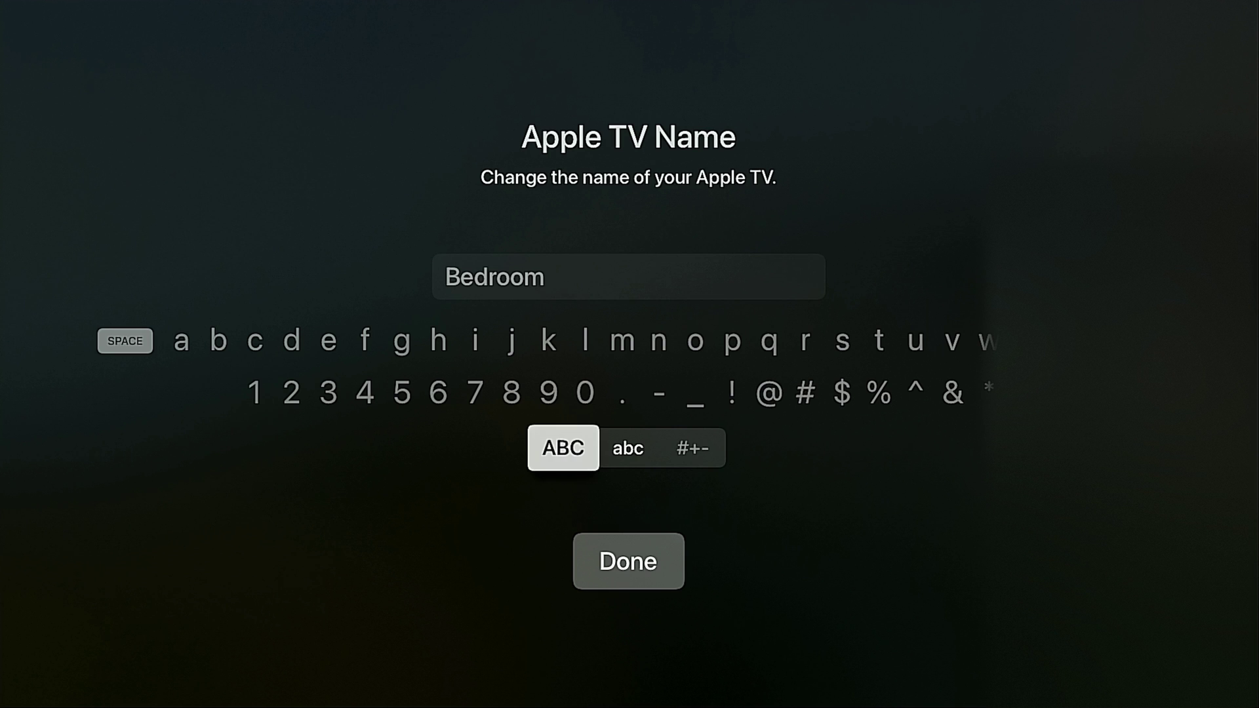
key("Return")
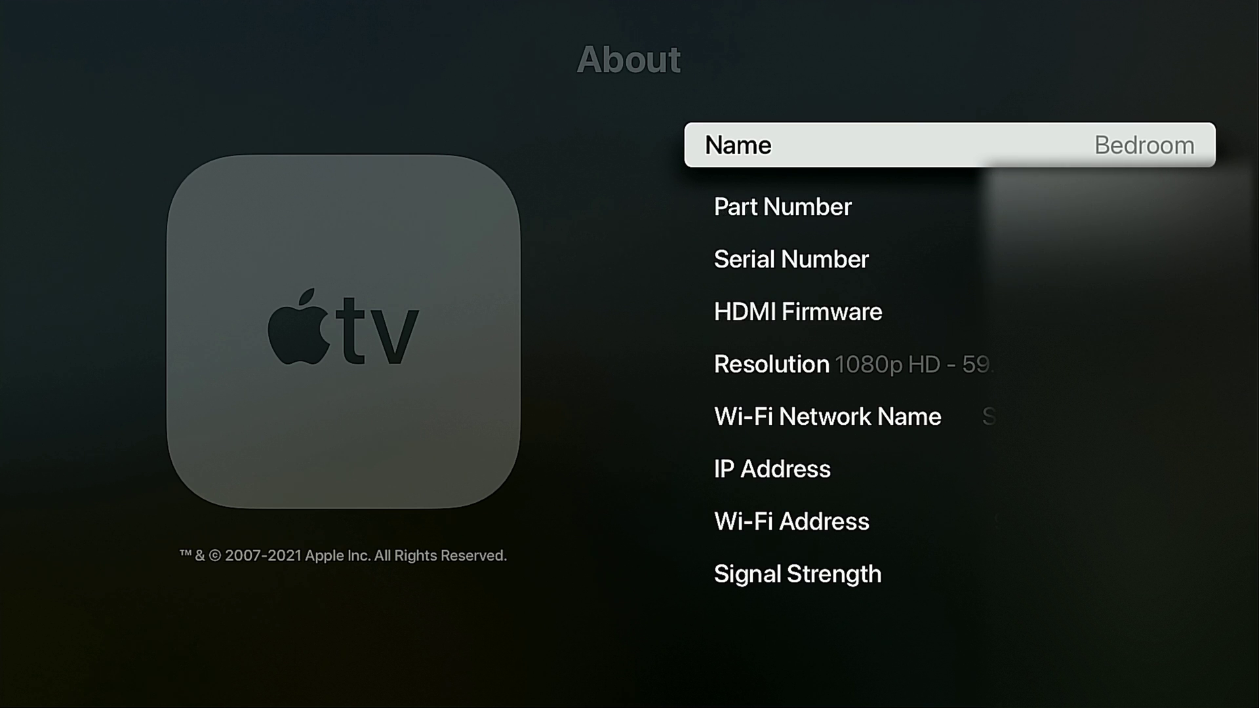
key("Escape")
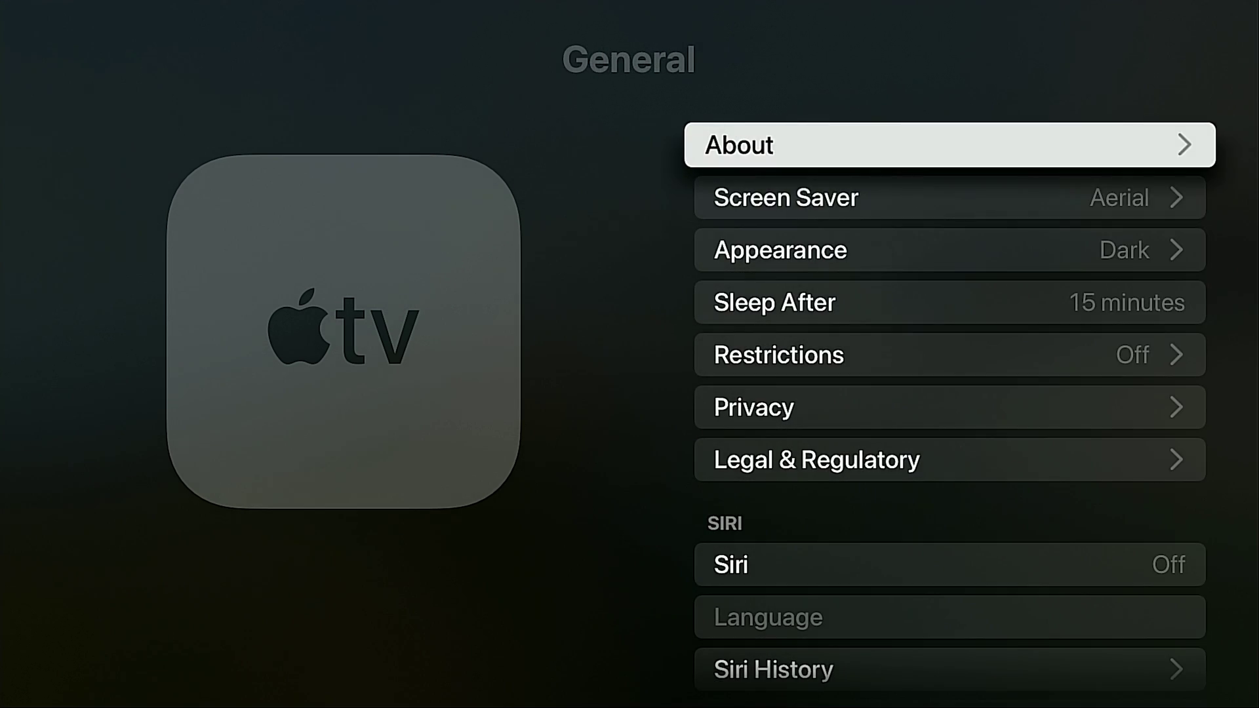
Review the Screen Saver options and Appearance, keeping Appearance on Dark
key("Down")
key("Return")
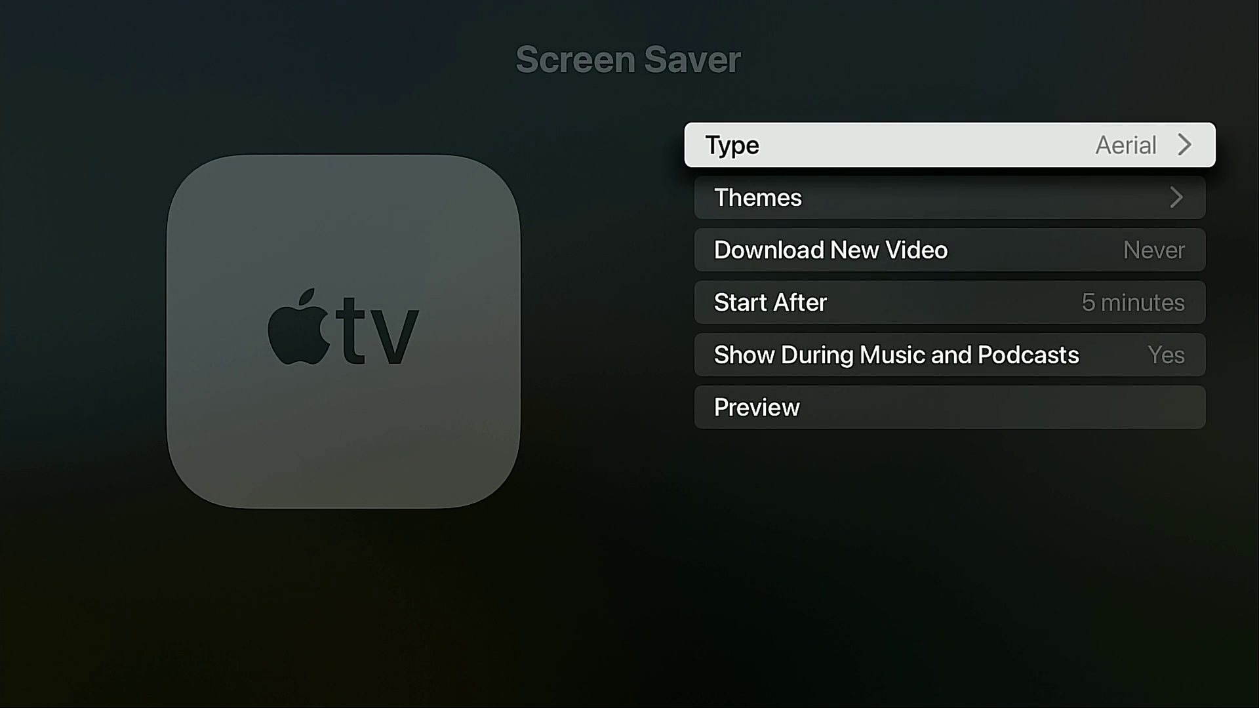
key("Down")
key("Down")
key("Escape")
key("Down")
key("Return")
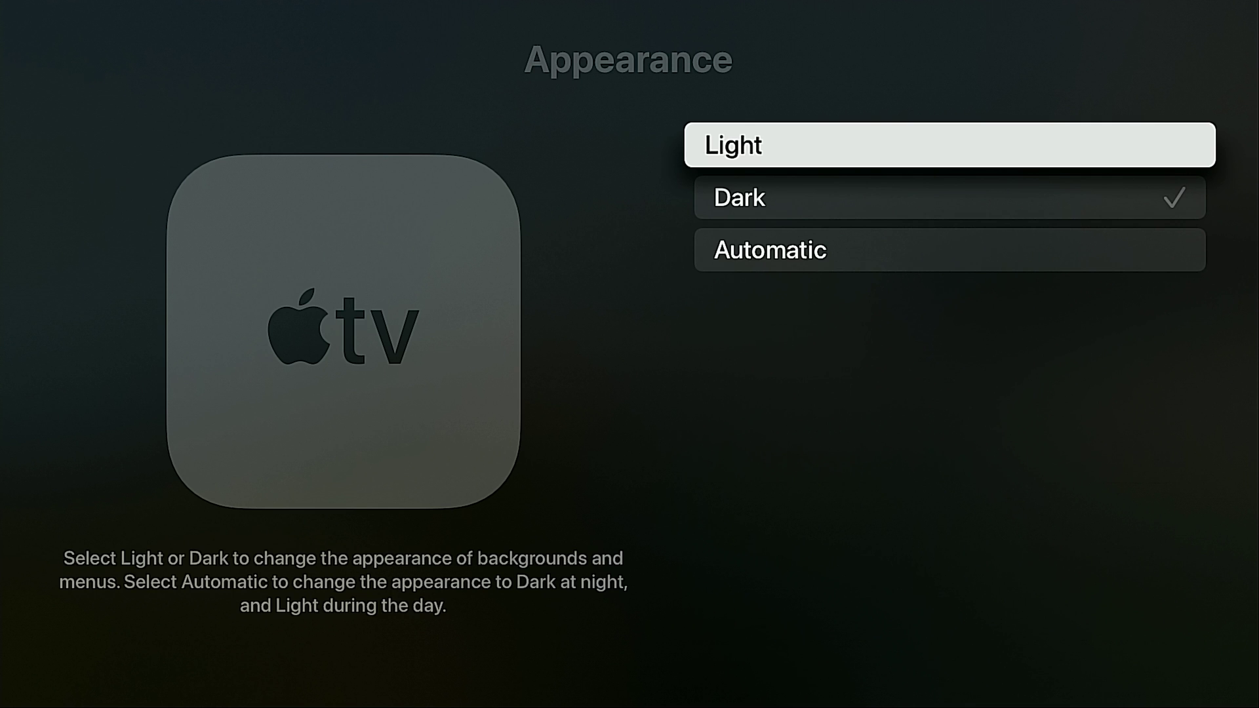
key("Escape")
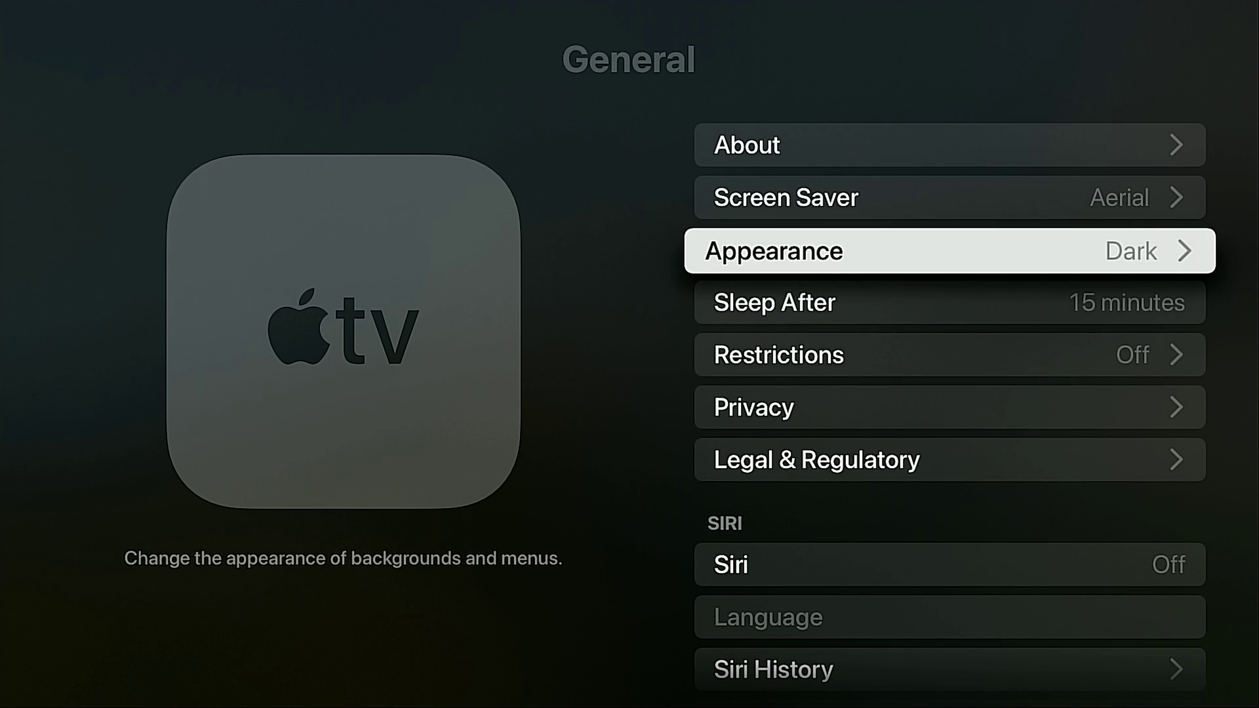
Scroll down General past Privacy, Siri and keyboard settings to open Manage Storage
key("Down")
key("Down")
key("Down")
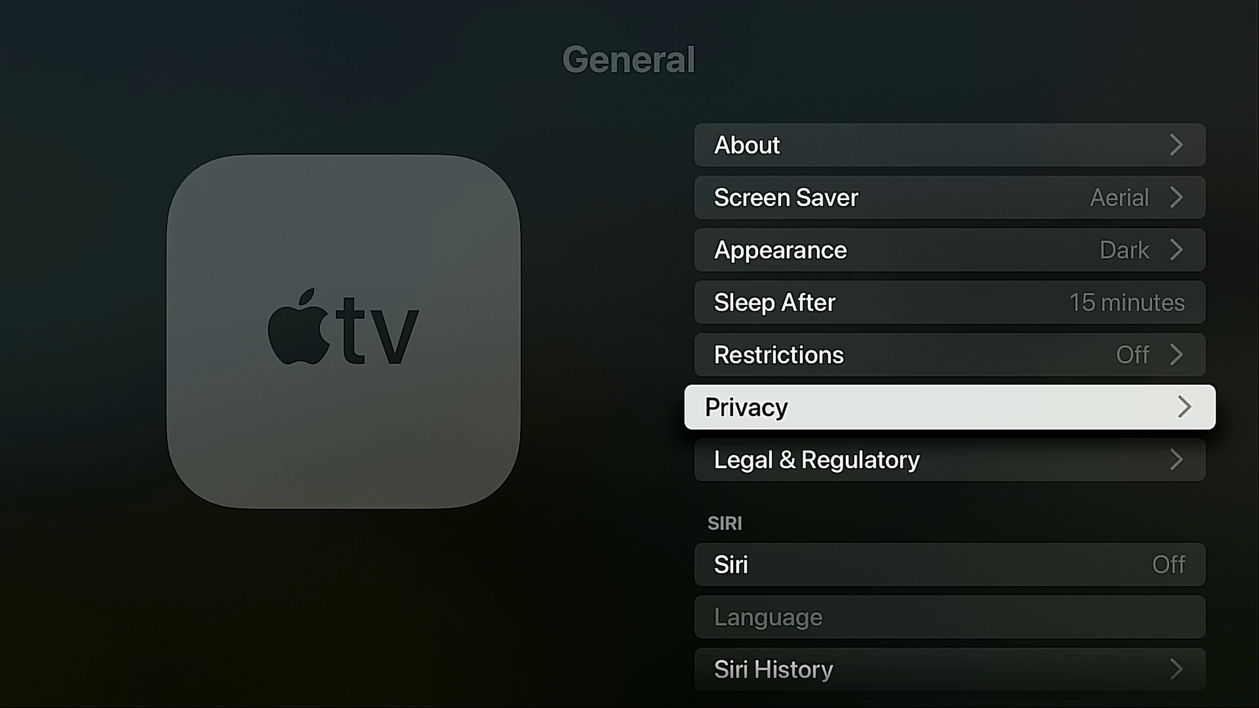
key("Down")
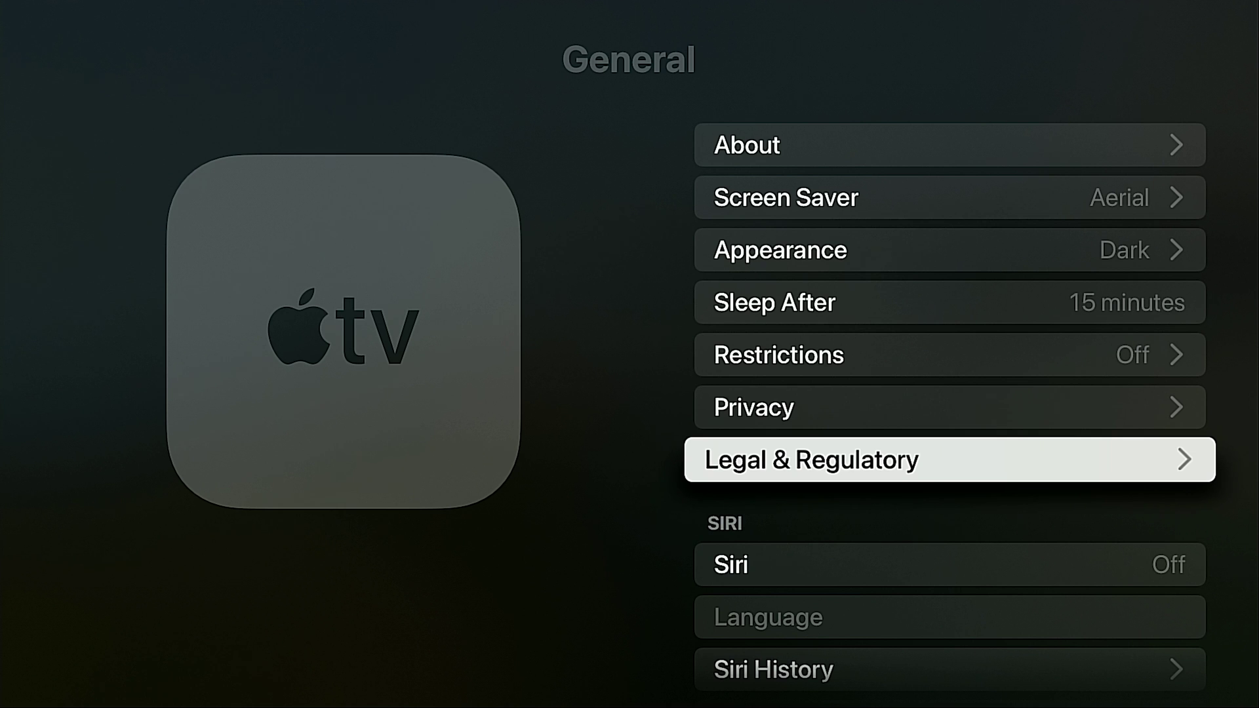
key("Down")
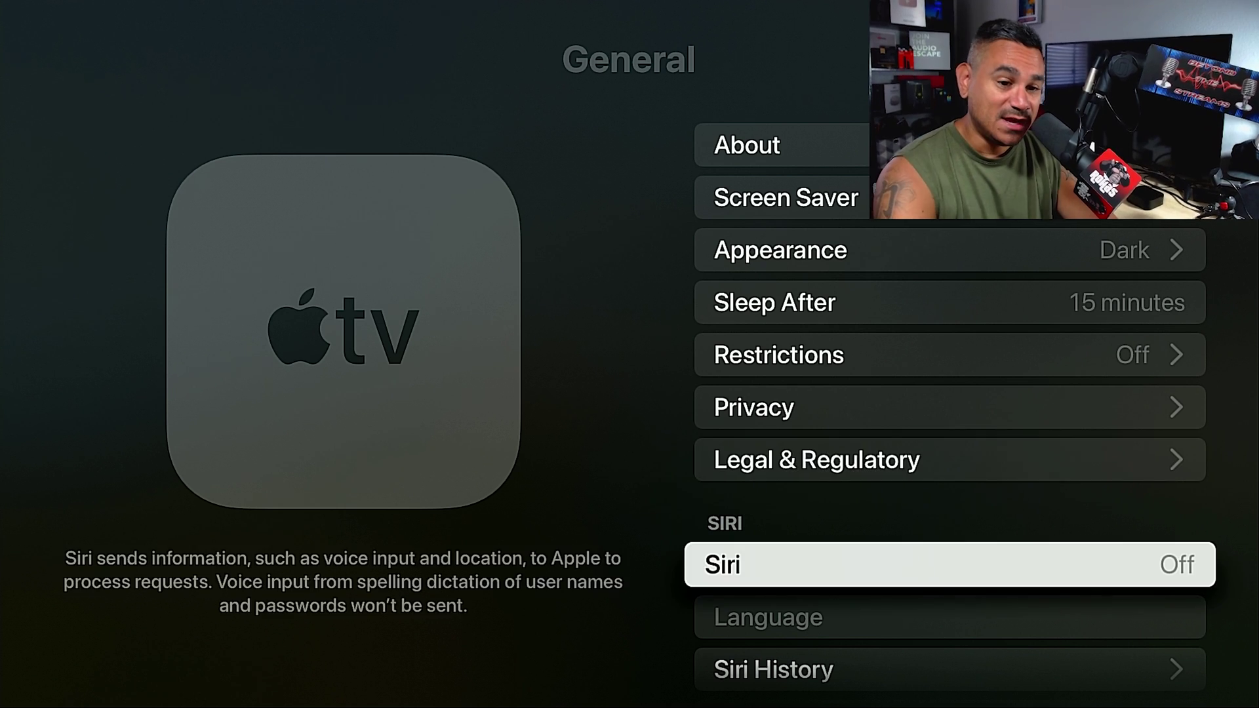
key("Down")
key("Down")
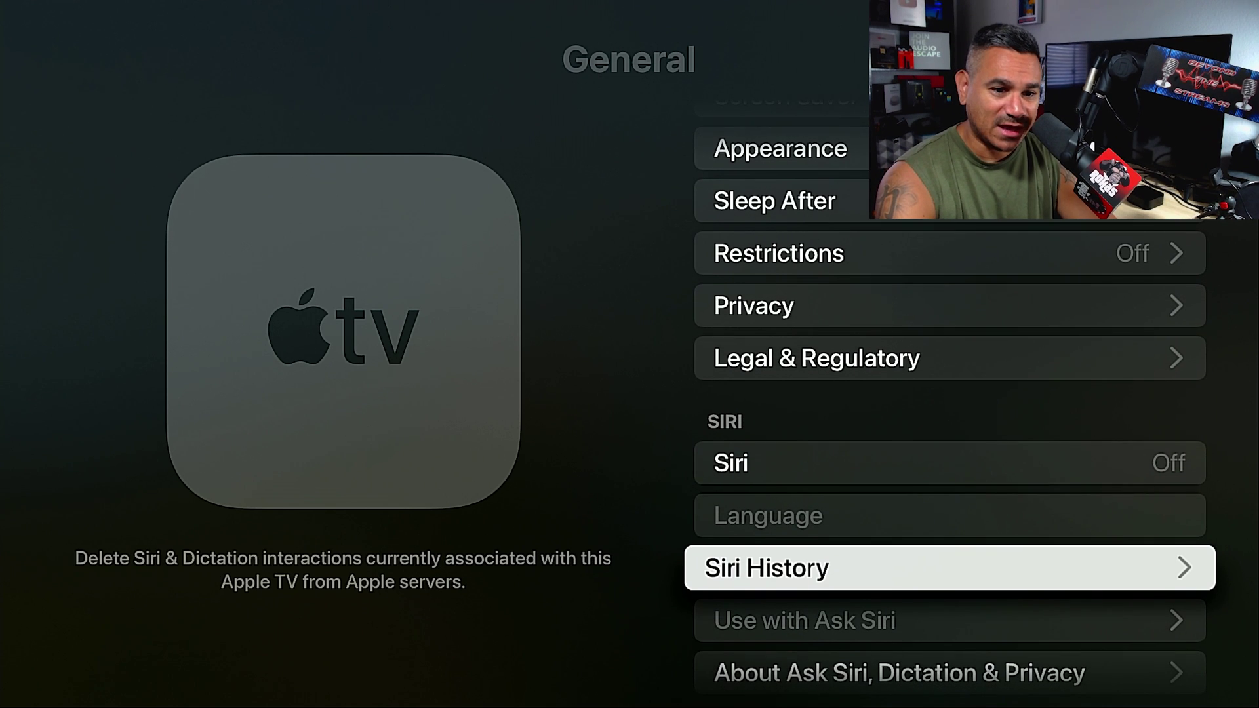
key("Down")
key("Down")
key("Down")
key("Down")
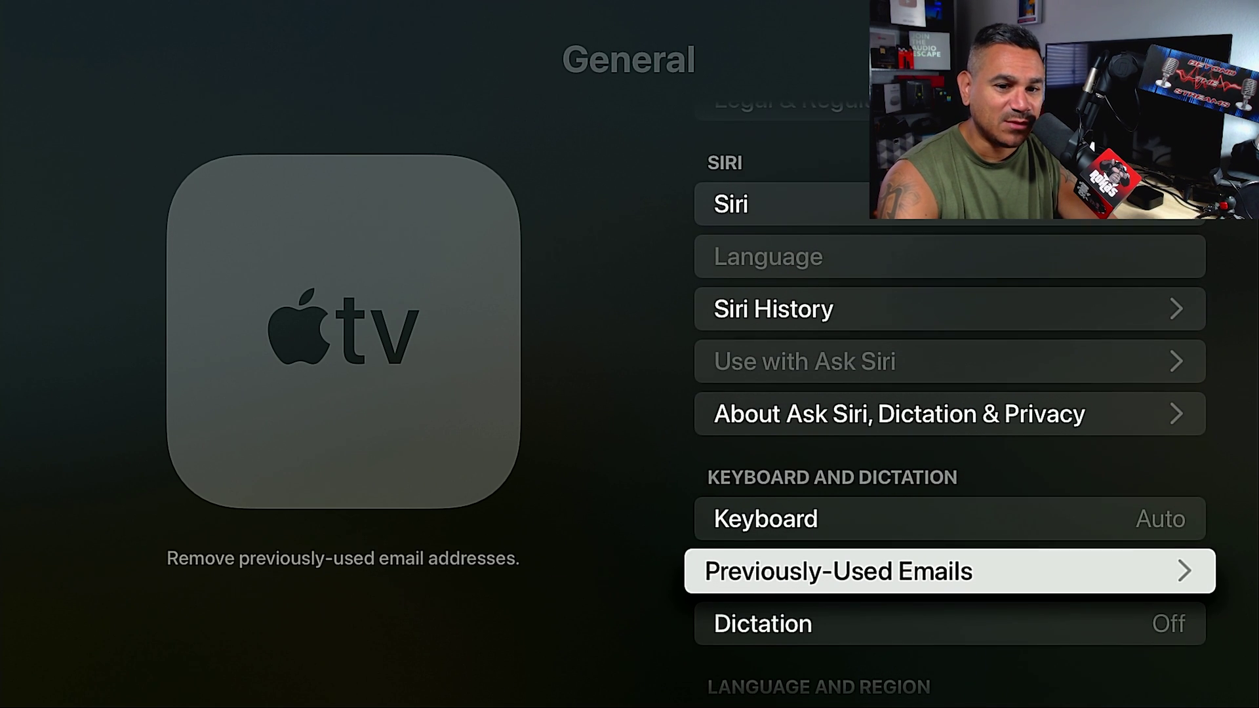
key("Down")
key("Down")
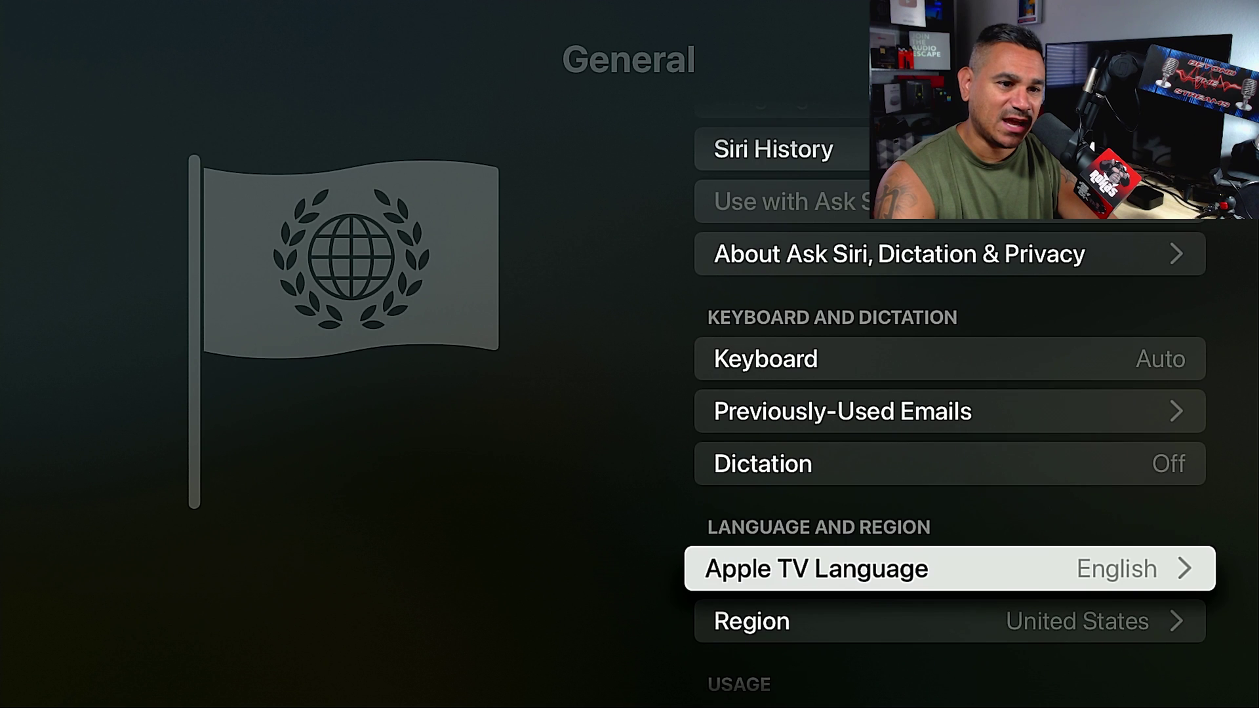
key("Down")
key("Down")
key("Return")
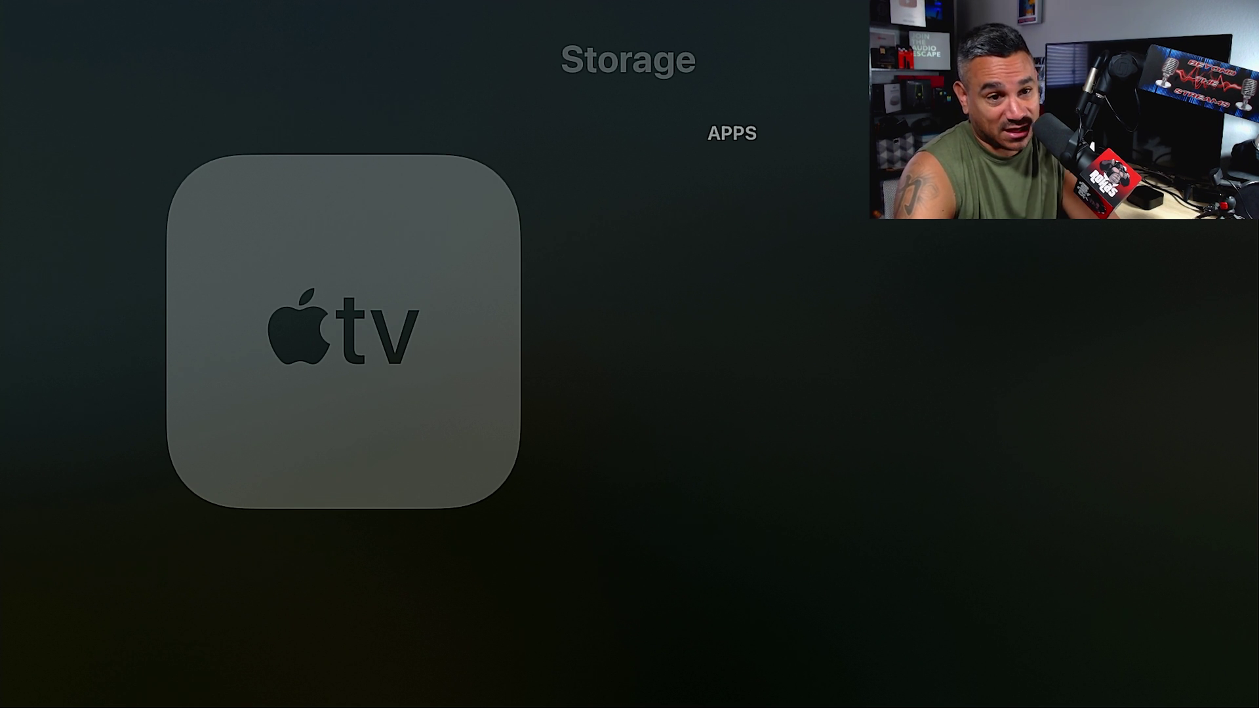
key("Escape")
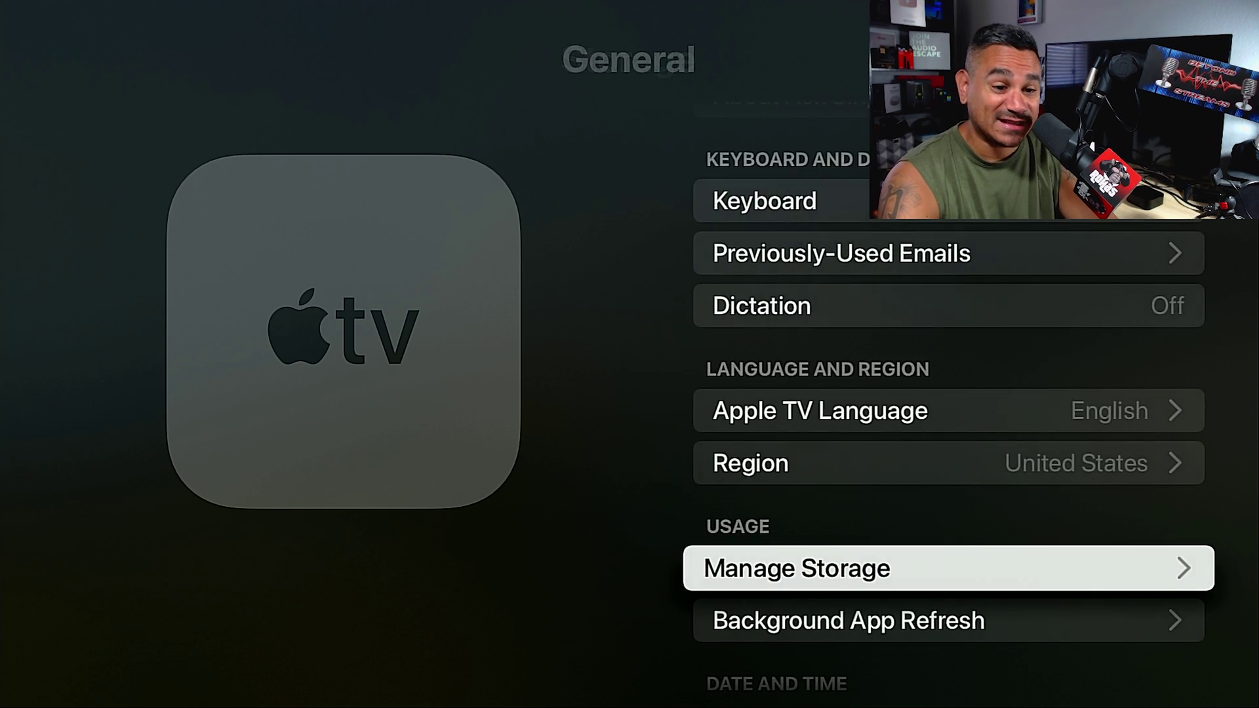
key("Down")
key("Return")
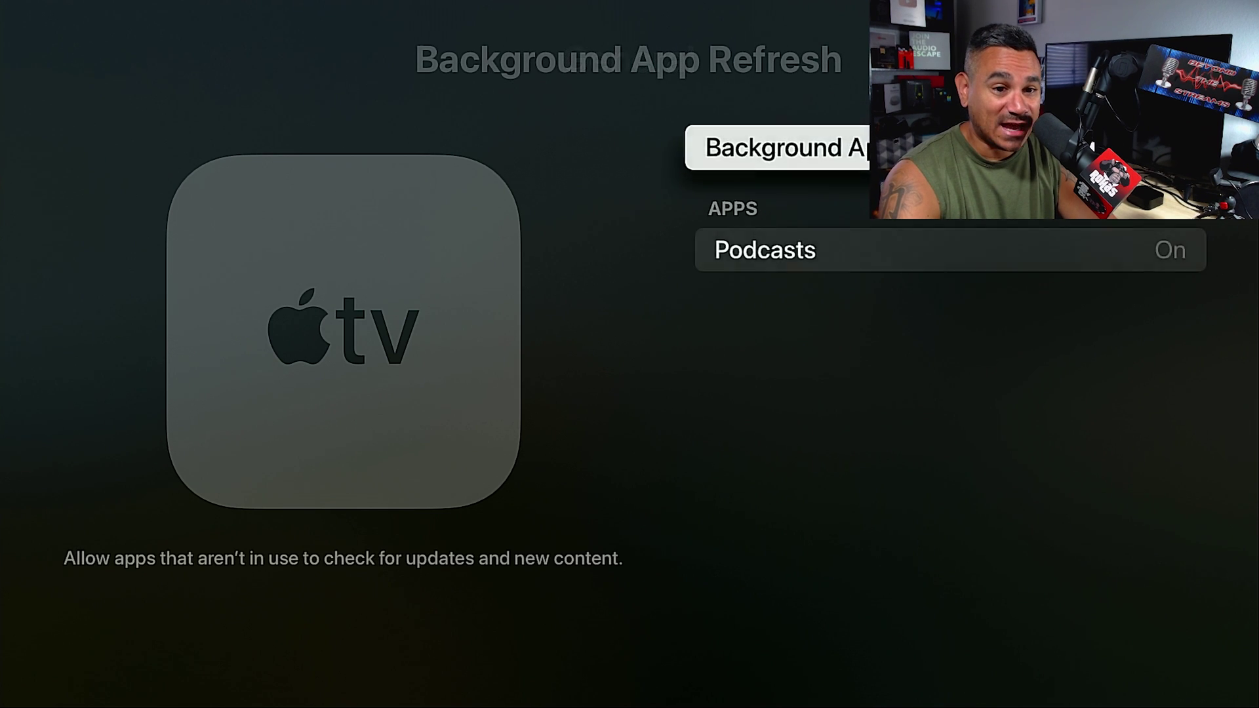
key("Escape")
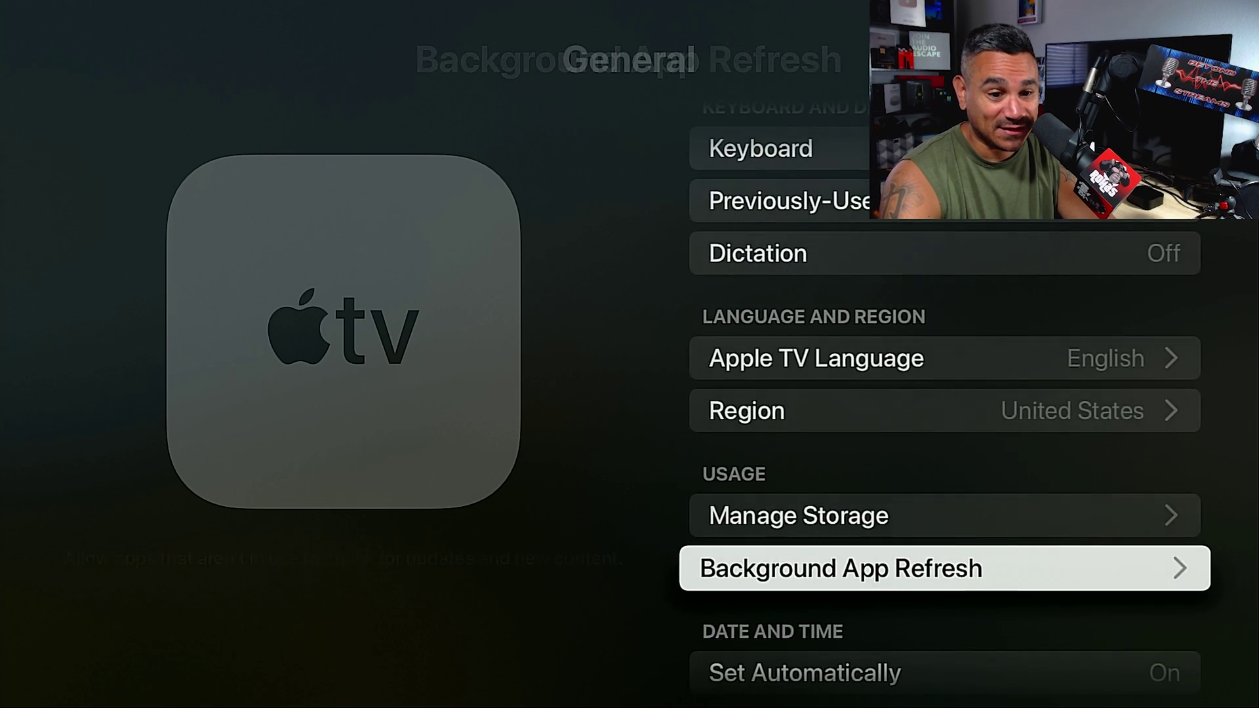
key("Down")
key("Down")
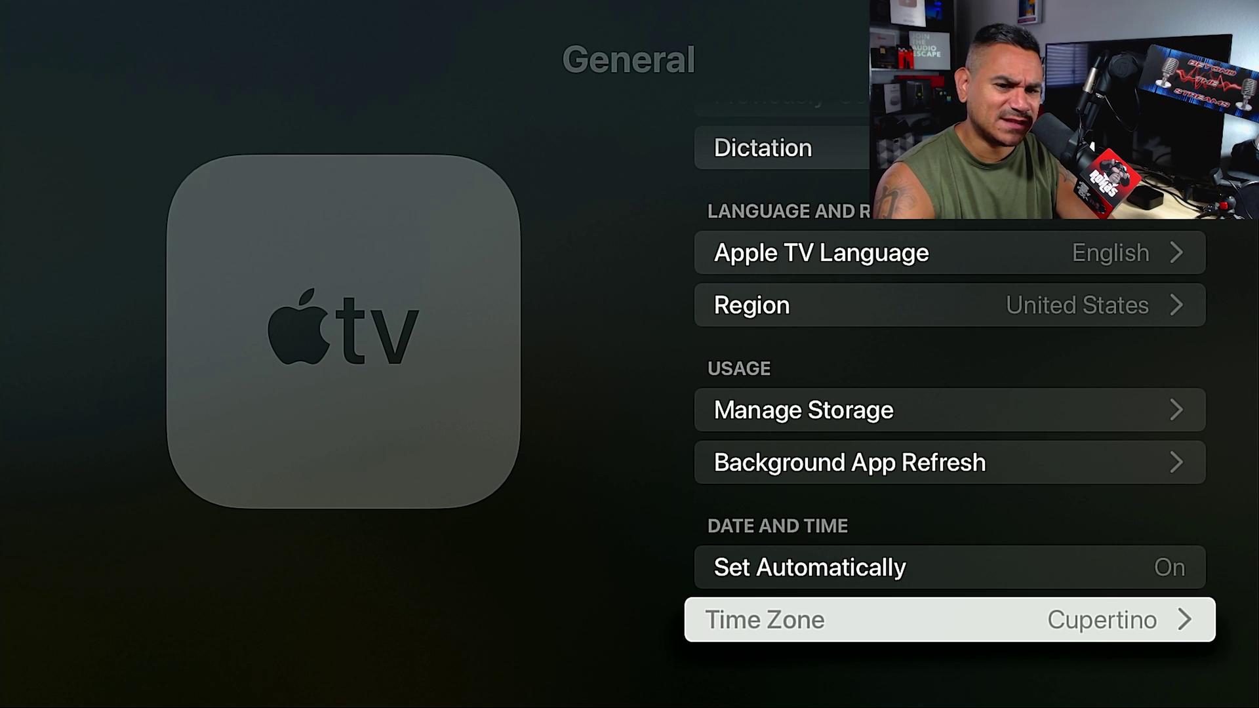
key("Up")
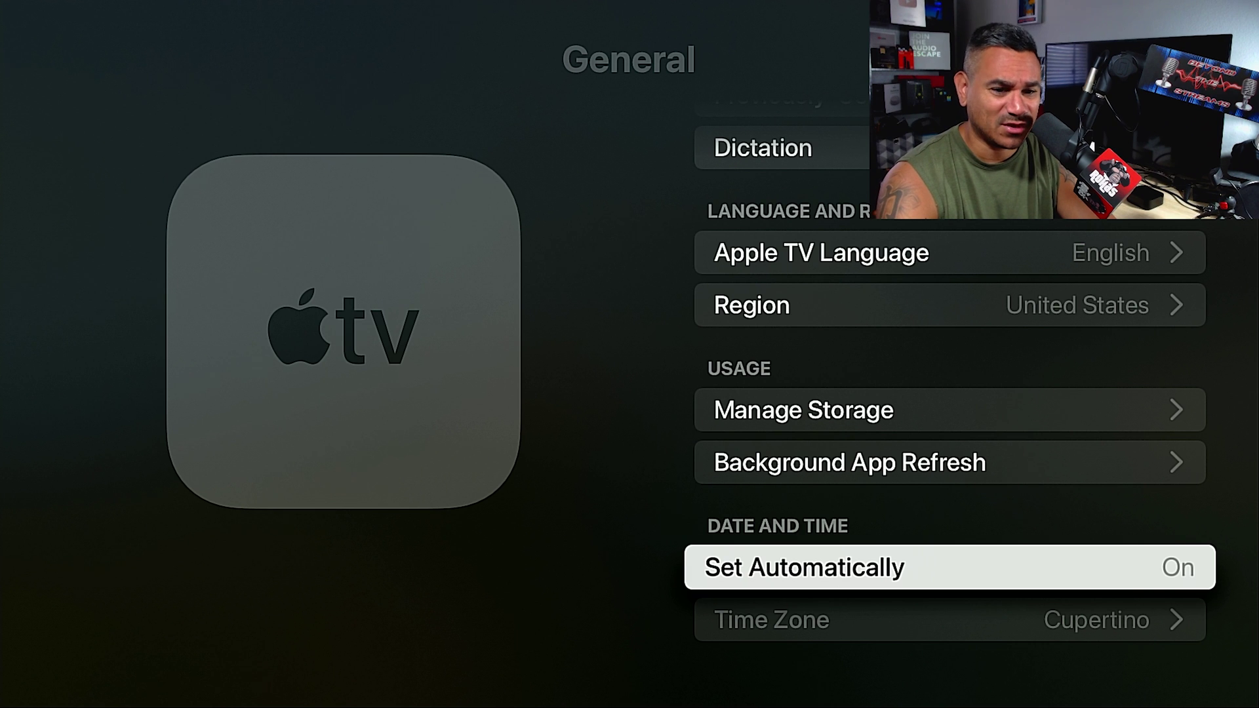
key("Down")
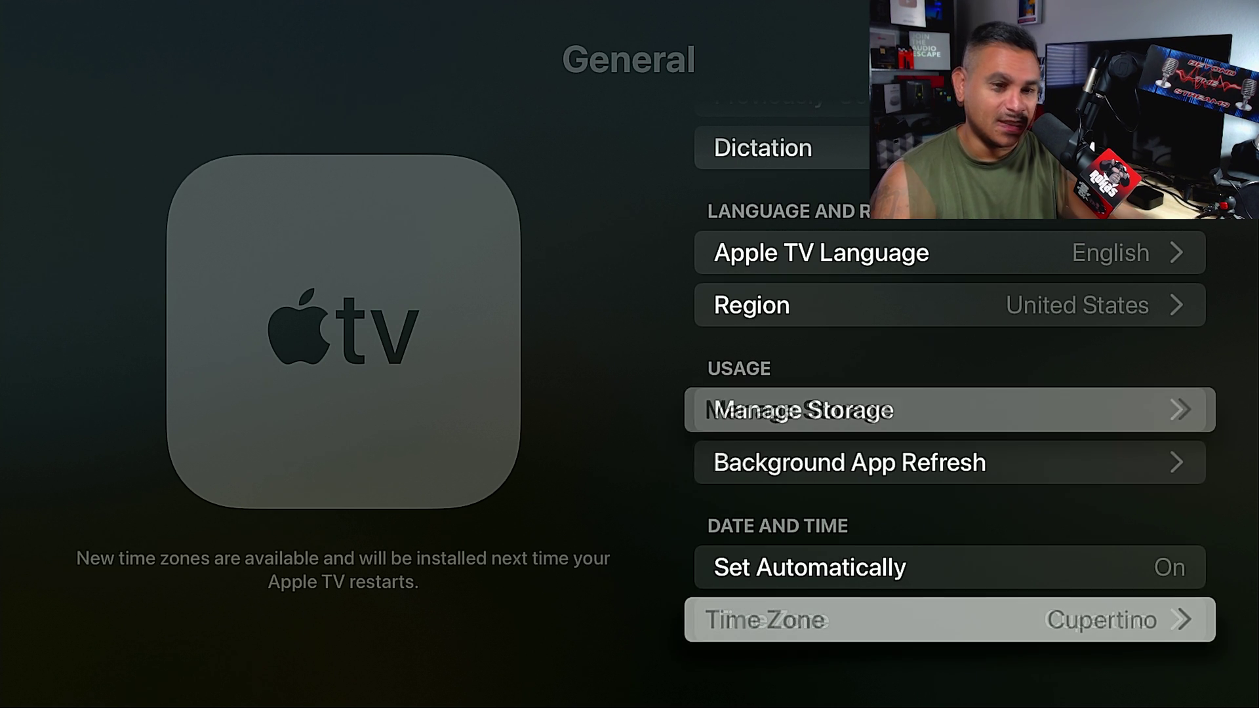
key("Up")
key("Up")
key("Up")
key("Up")
key("Up")
key("Up")
key("Up")
key("Up")
key("Up")
key("Up")
key("Up")
key("Up")
key("Up")
key("Up")
key("Up")
key("Up")
key("Up")
key("Up")
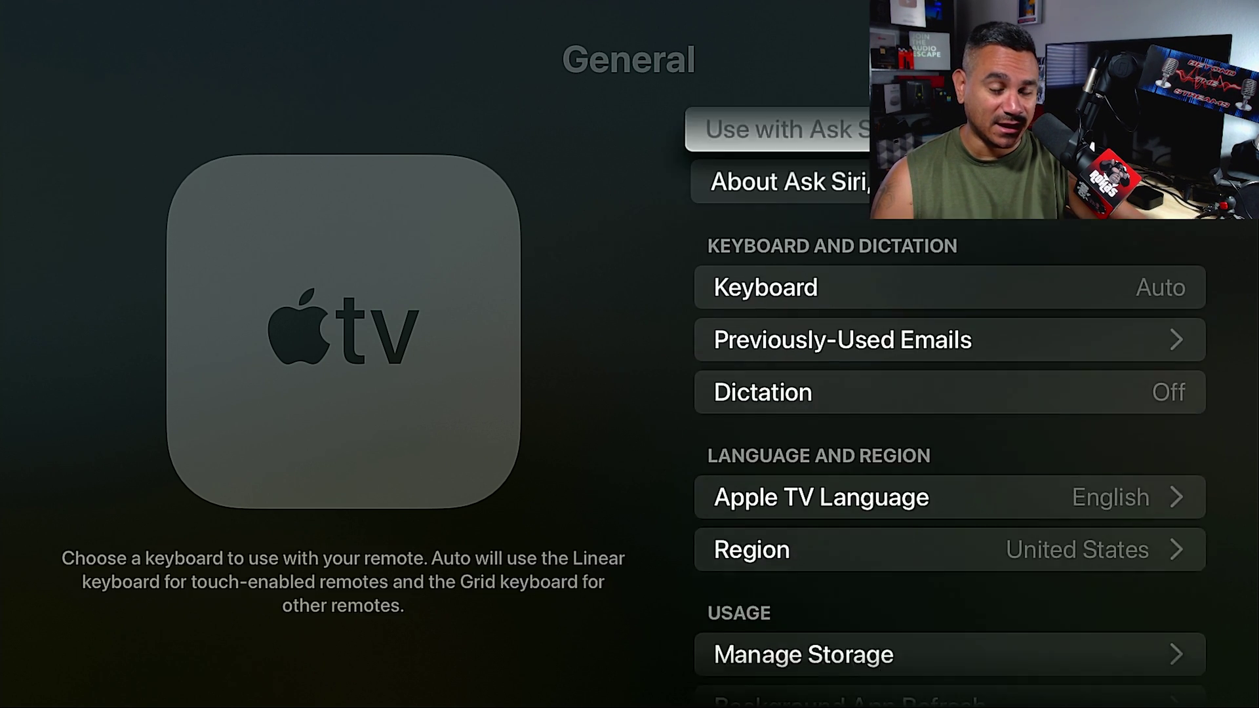
key("Up")
key("Down")
key("Down")
key("Down")
key("Down")
key("Down")
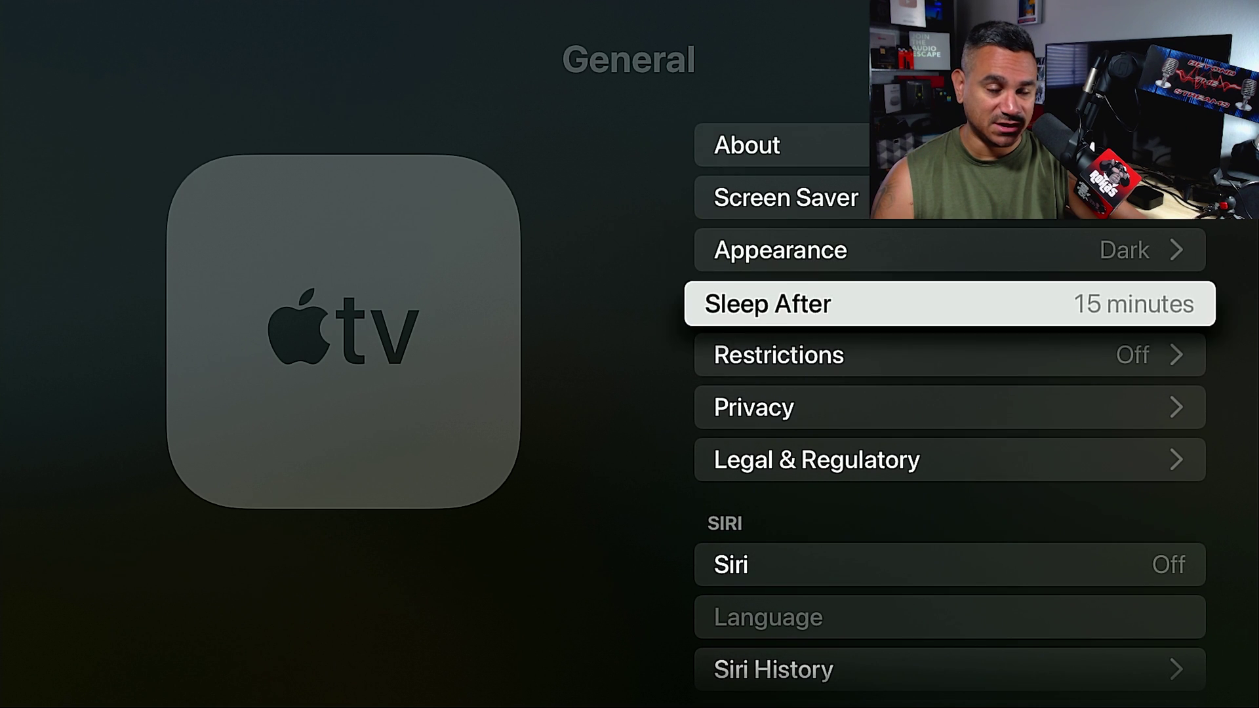
key("Return")
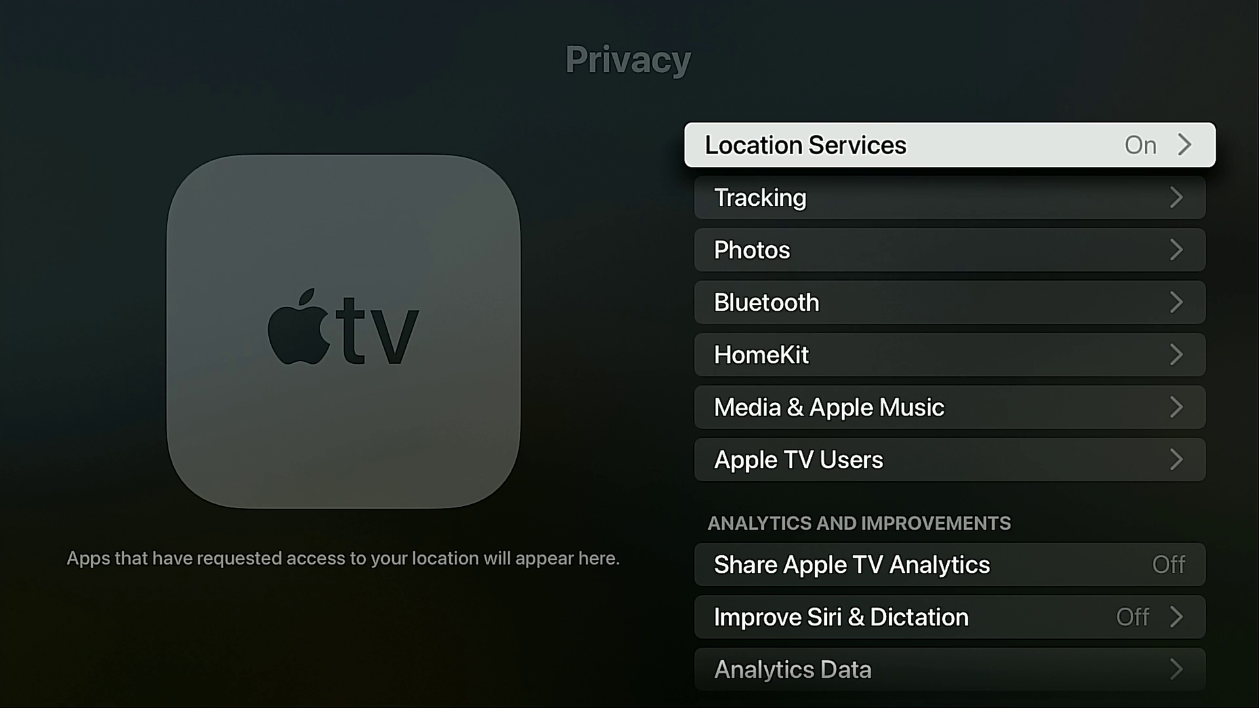
Turn Allow Apps to Ask to Track off in Privacy > Tracking
key("Down")
key("Return")
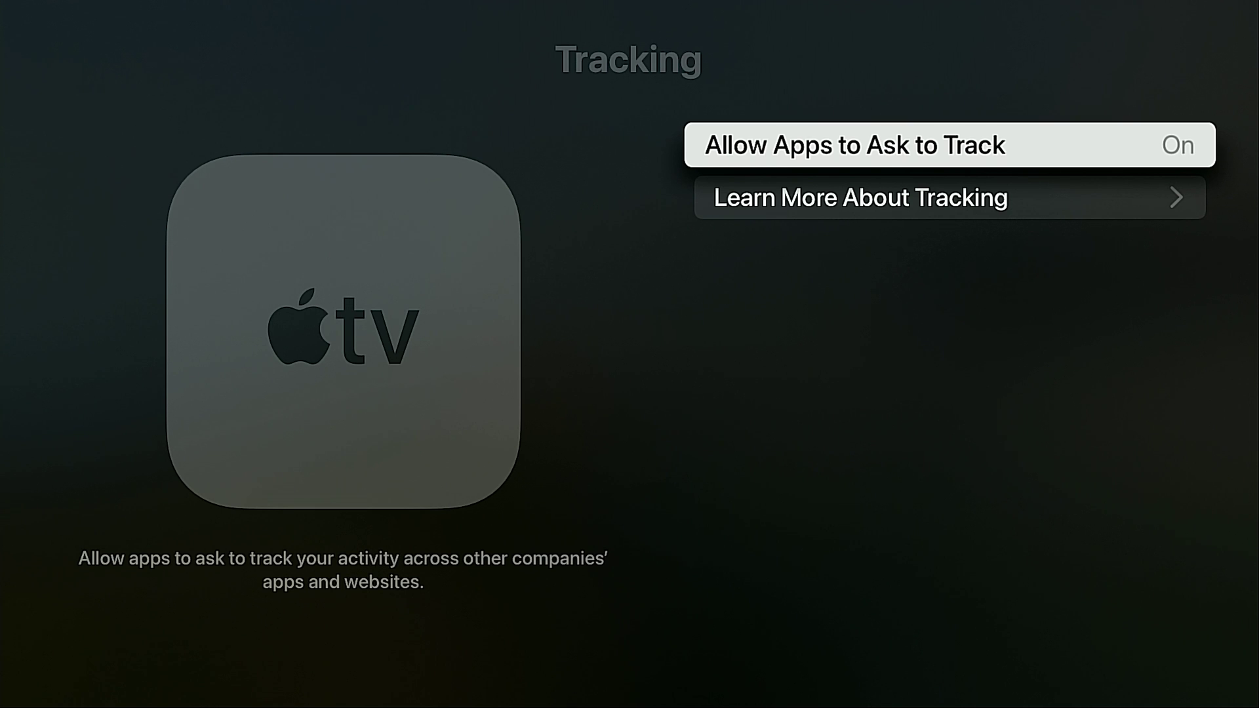
key("Return")
key("Down")
key("Escape")
Browse the Privacy items and App Analytics notice, then return to General
key("Down")
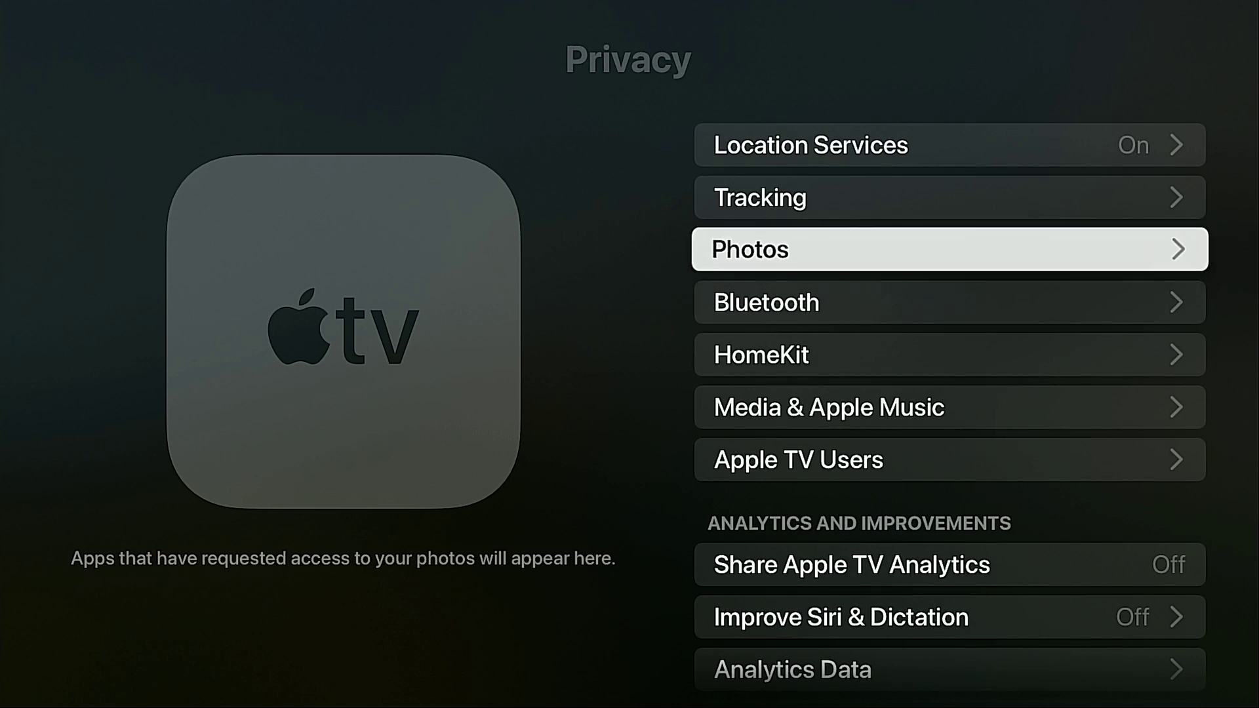
key("Return")
key("Escape")
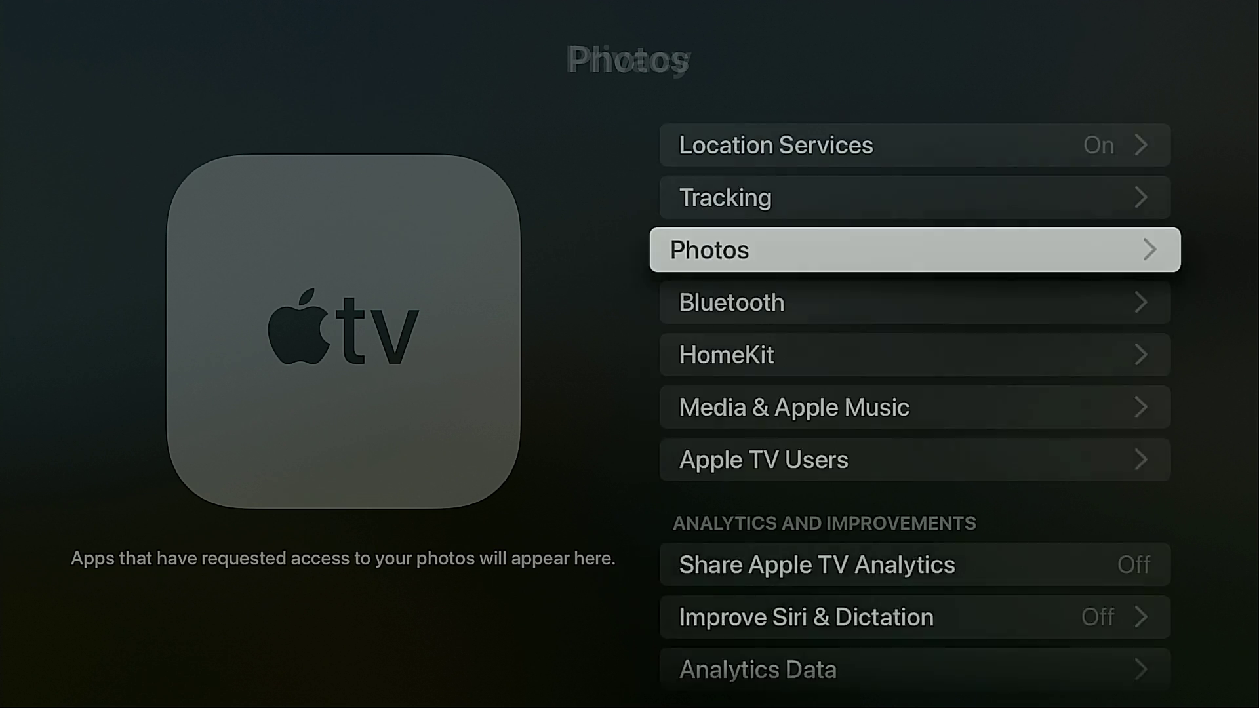
key("Down")
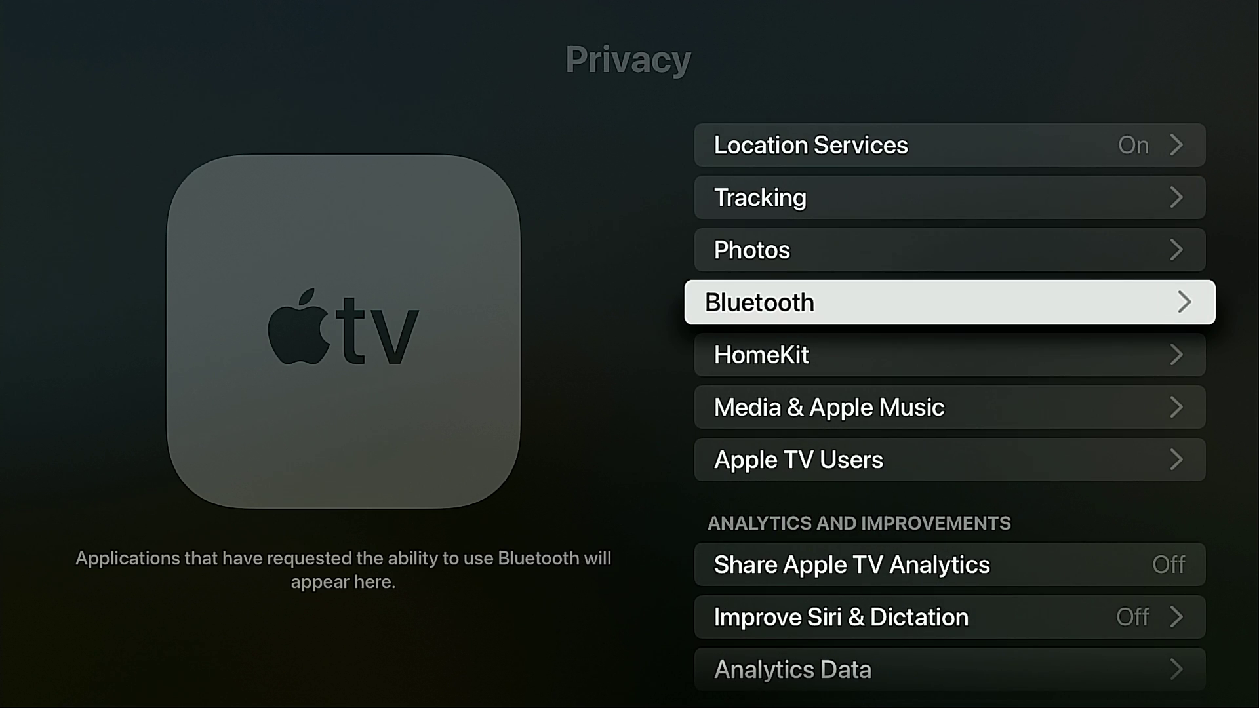
key("Down")
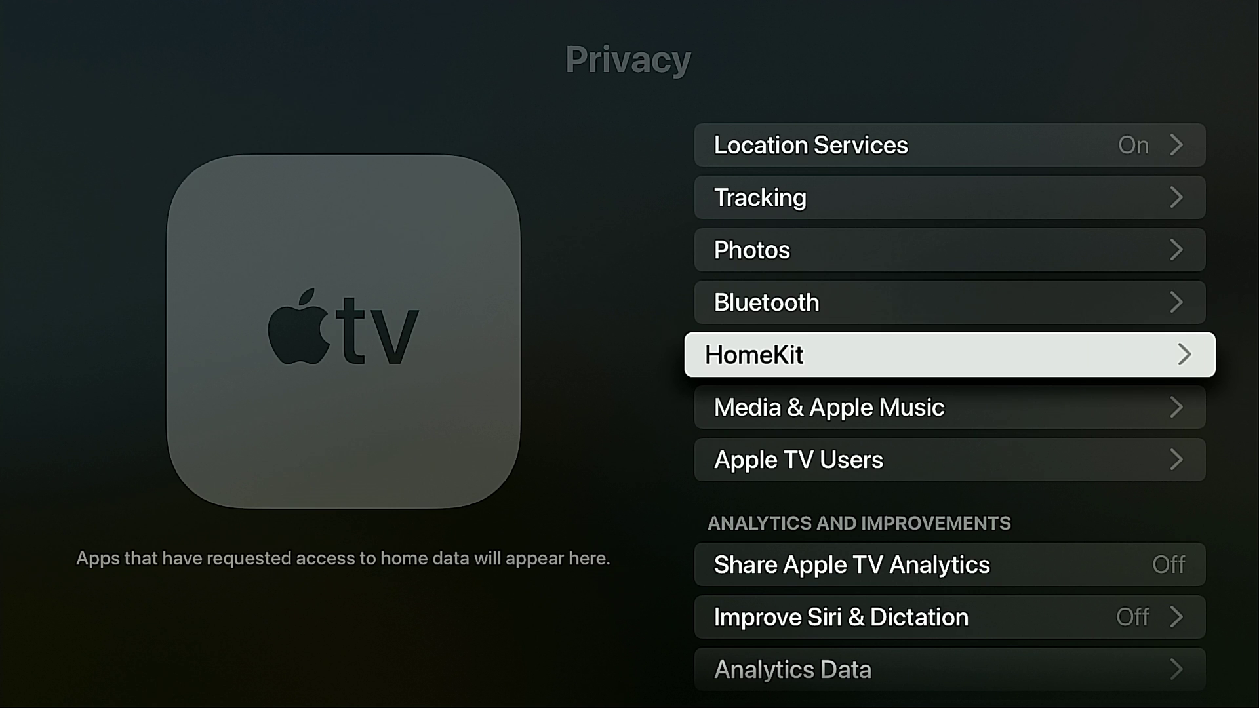
key("Down")
key("Down")
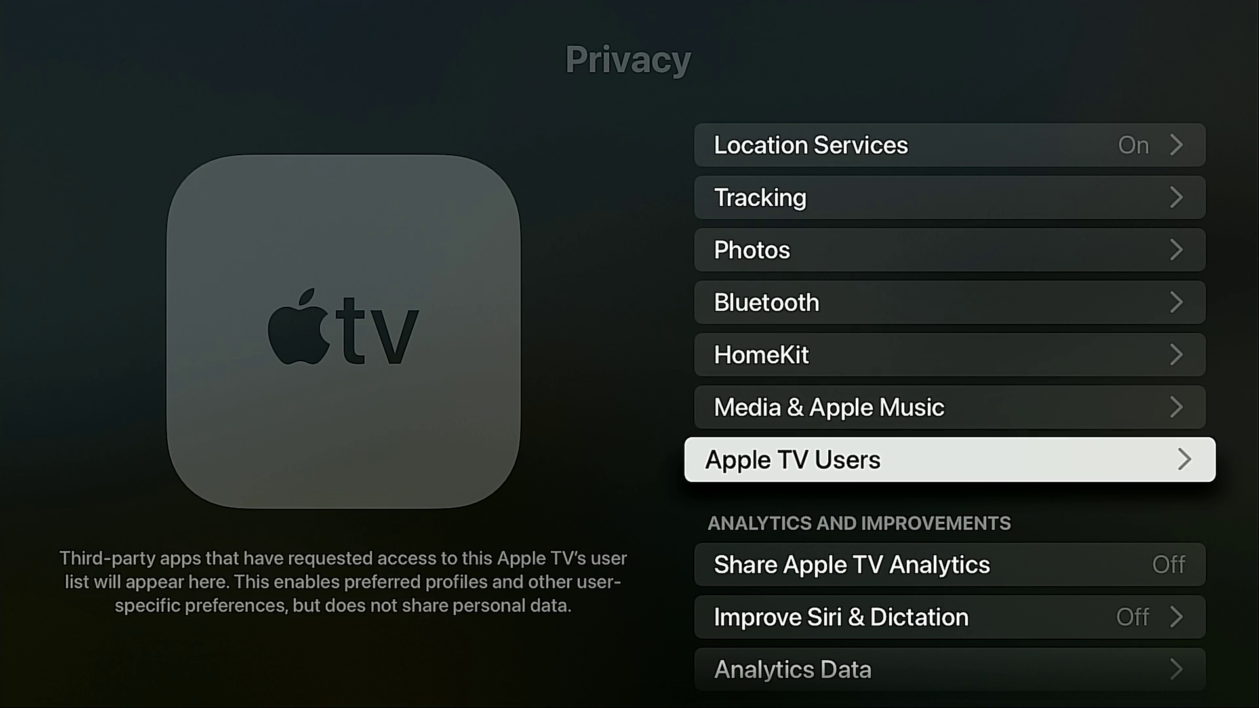
key("Down")
key("Down")
key("Down")
key("Down")
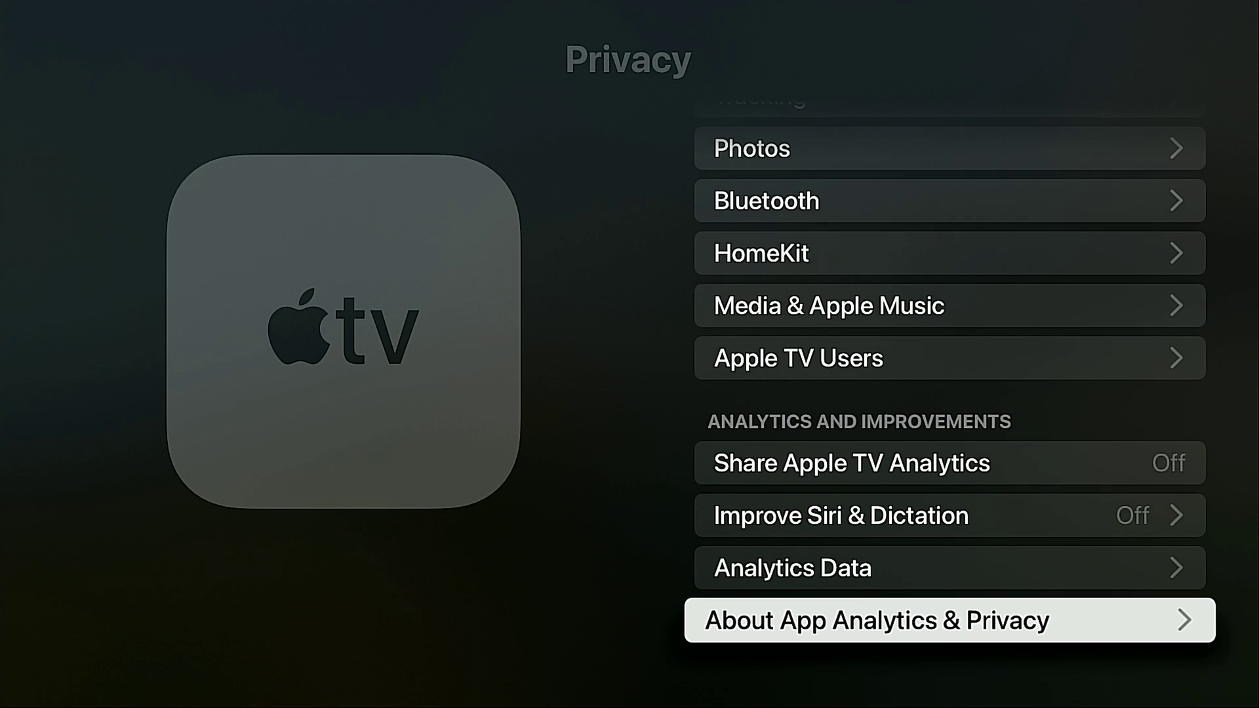
key("Return")
key("Escape")
key("Up")
key("Up")
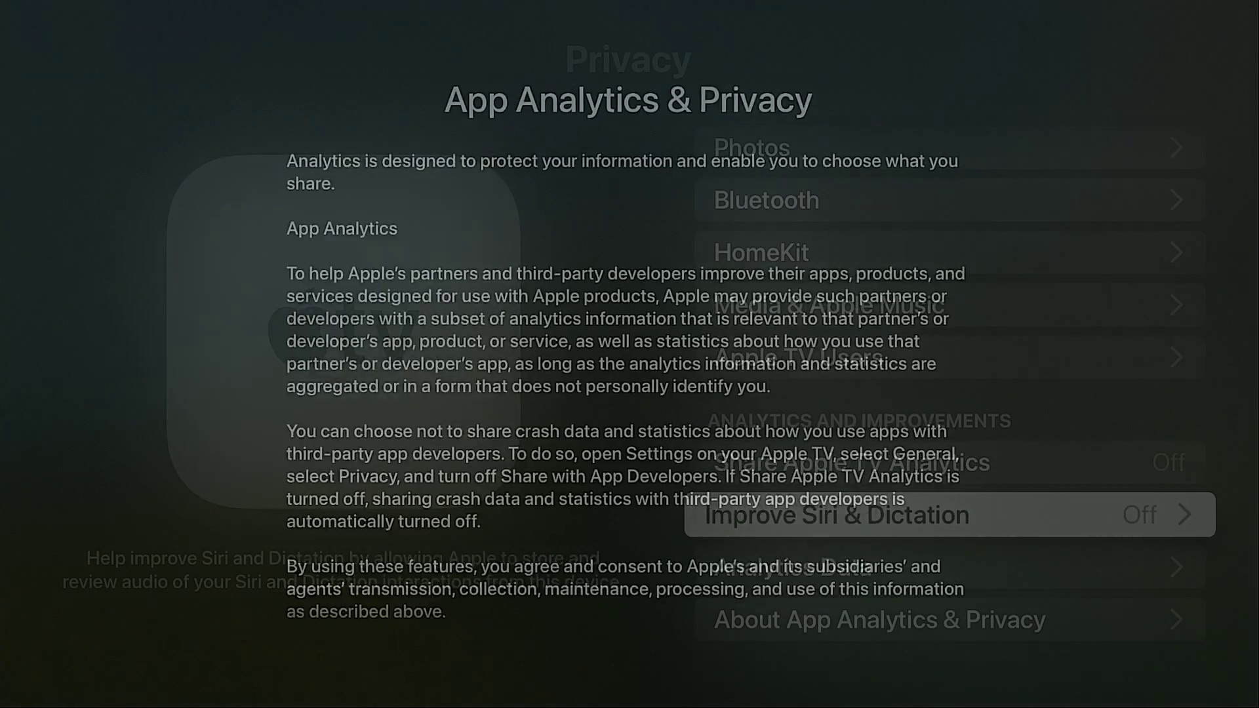
key("Up")
key("Up")
key("Up")
key("Up")
key("Up")
key("Up")
key("Up")
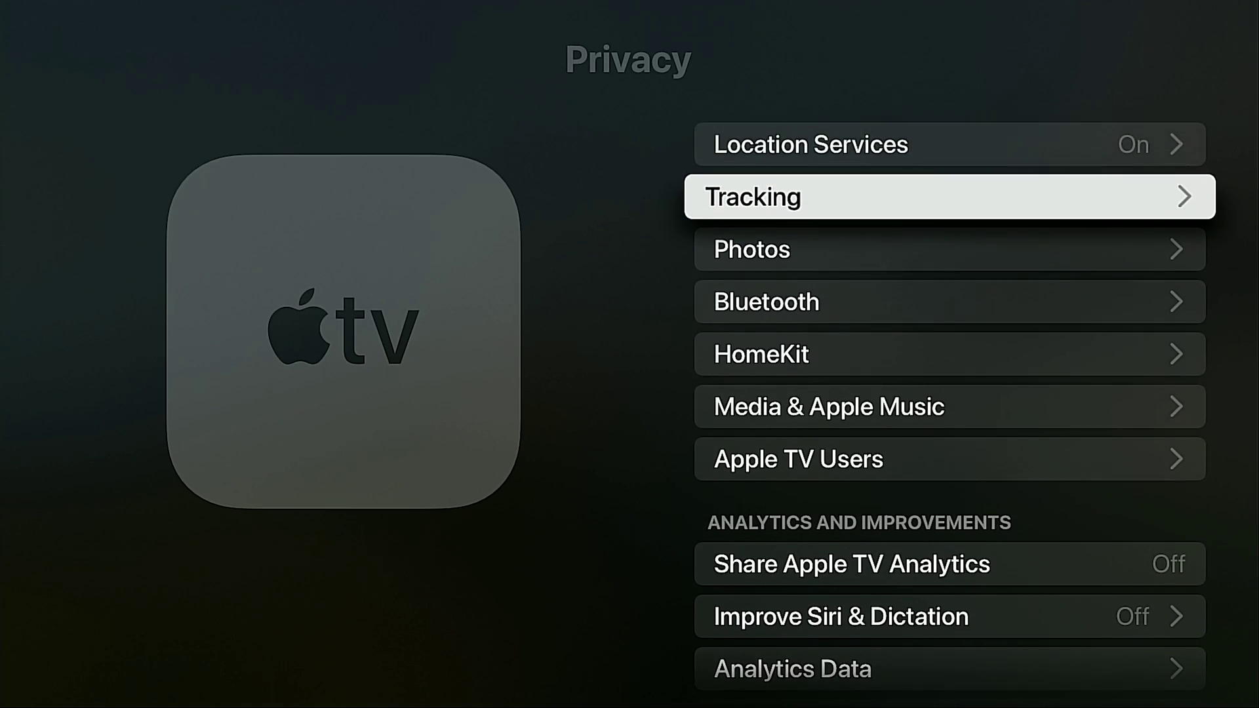
key("Escape")
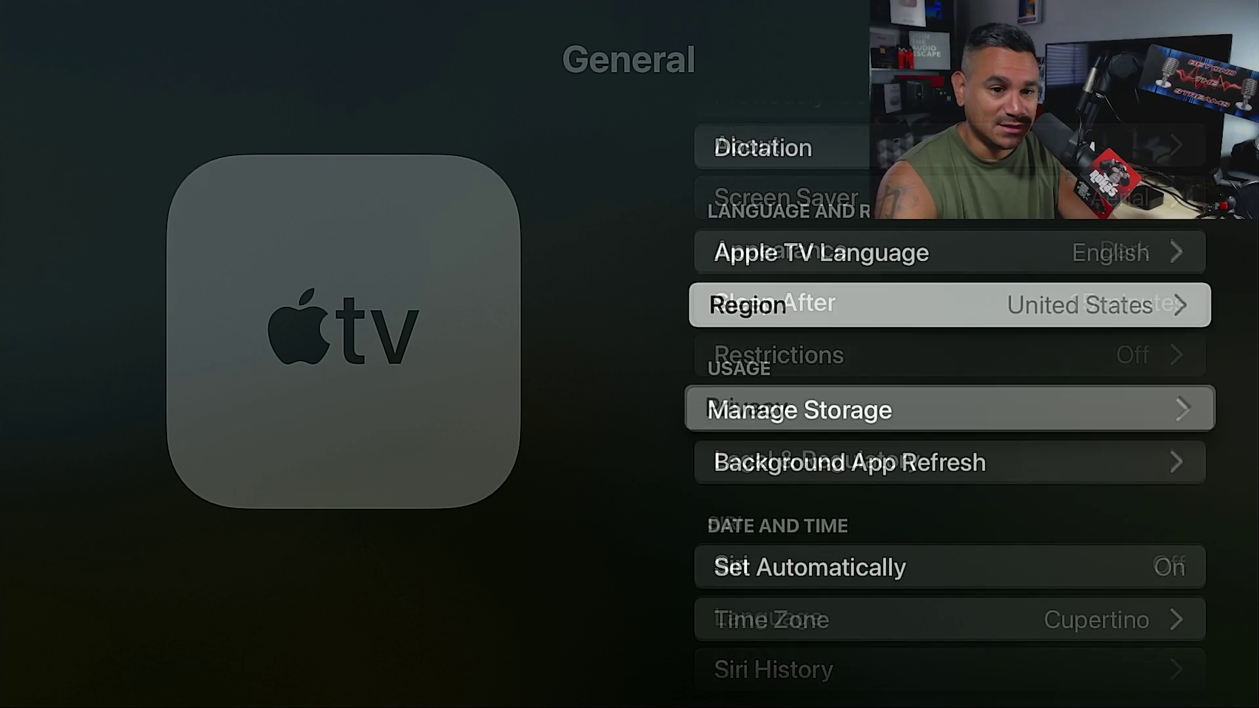
Check the Video and Audio Format list, leaving it at 1080p SDR
key("Up")
key("Up")
key("Up")
key("Up")
key("Up")
key("Up")
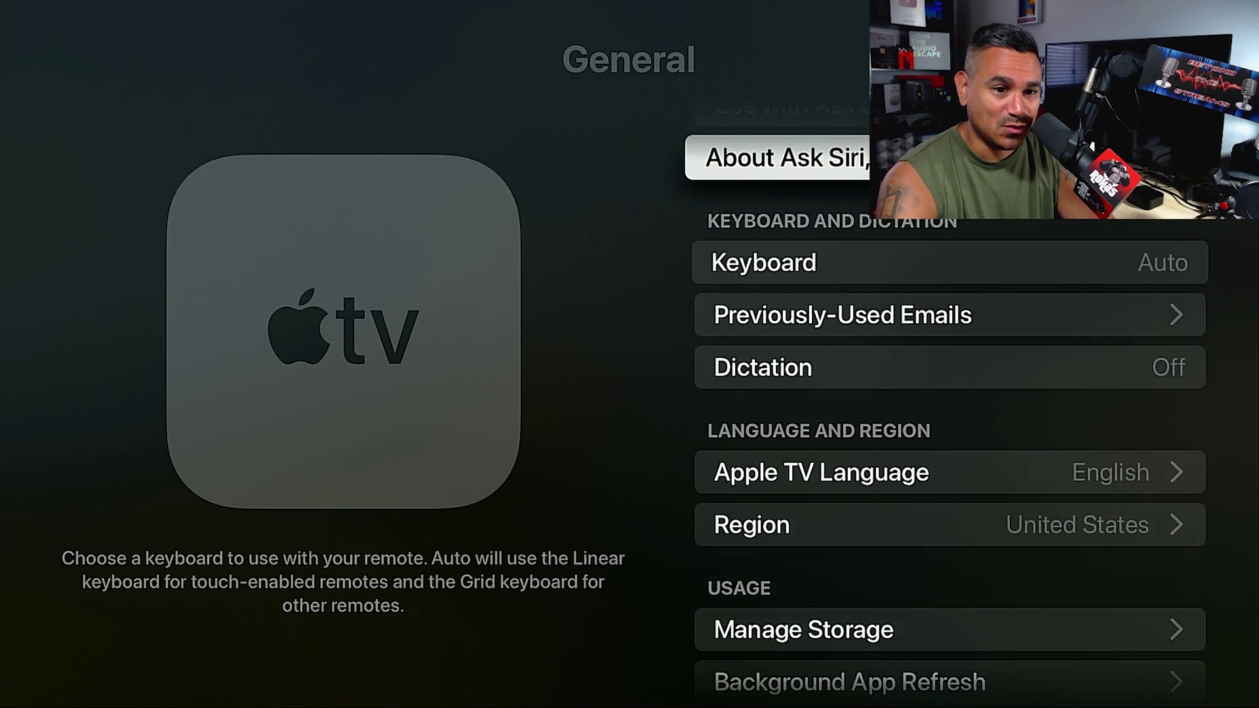
key("Up")
key("Up")
key("Up")
key("Up")
key("Up")
key("Up")
key("Up")
key("Up")
key("Up")
key("Up")
key("Up")
key("Escape")
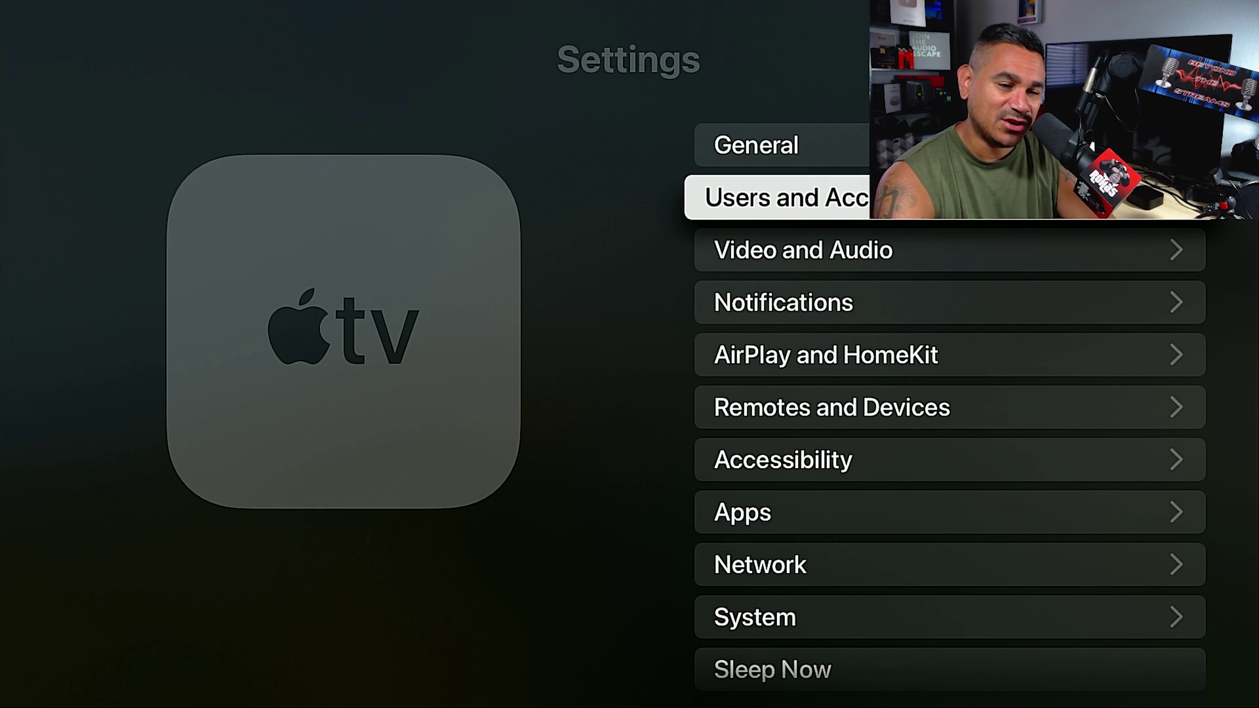
key("Return")
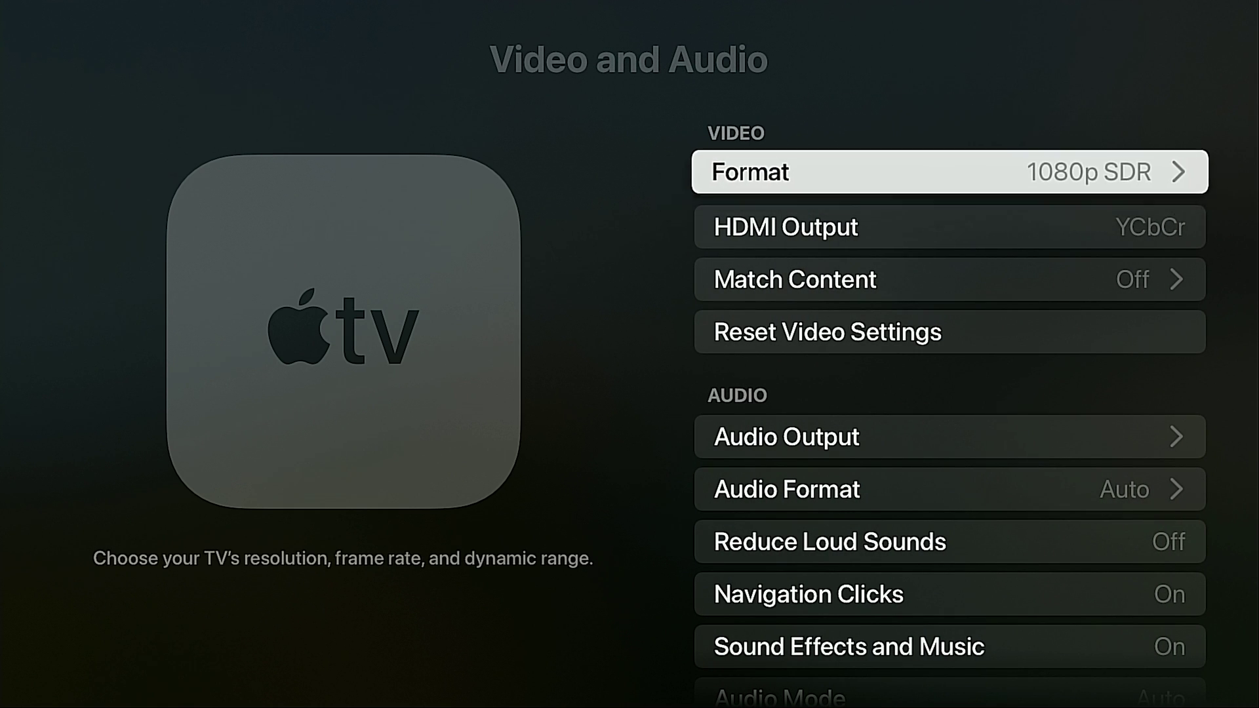
key("Return")
key("Down")
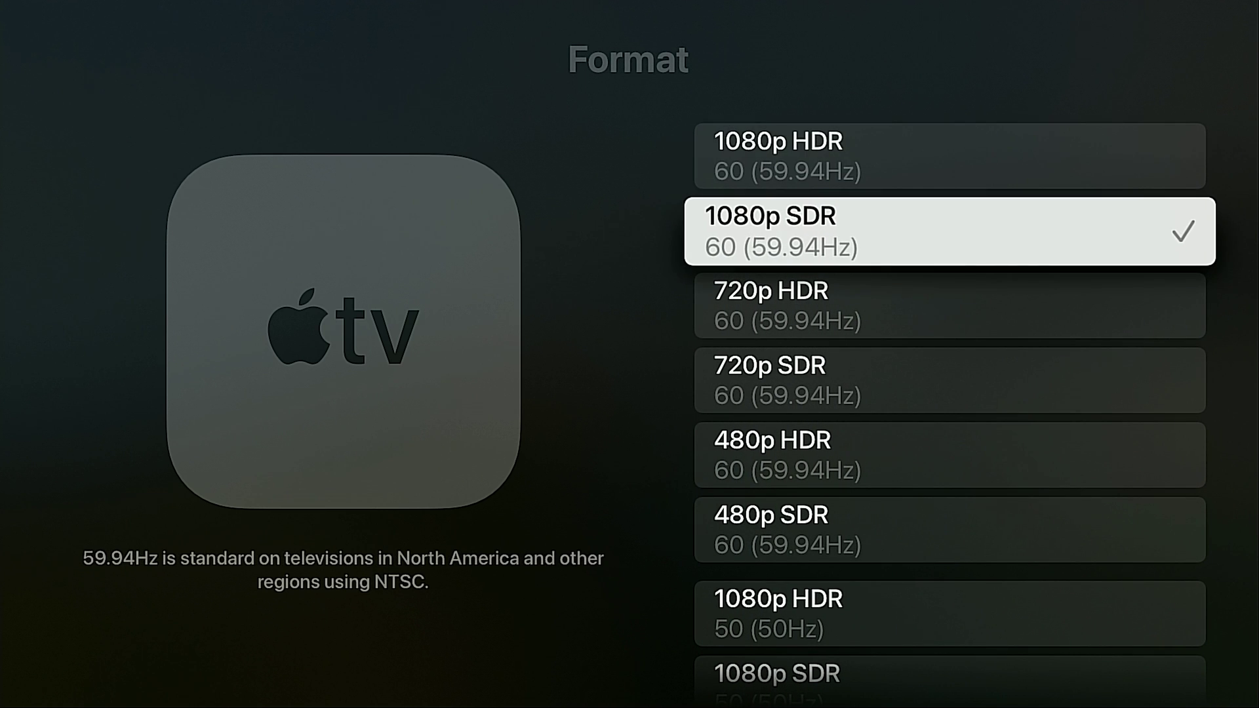
key("Down")
key("Down")
key("Down")
key("Down")
key("Down")
key("Down")
key("Down")
key("Down")
key("Down")
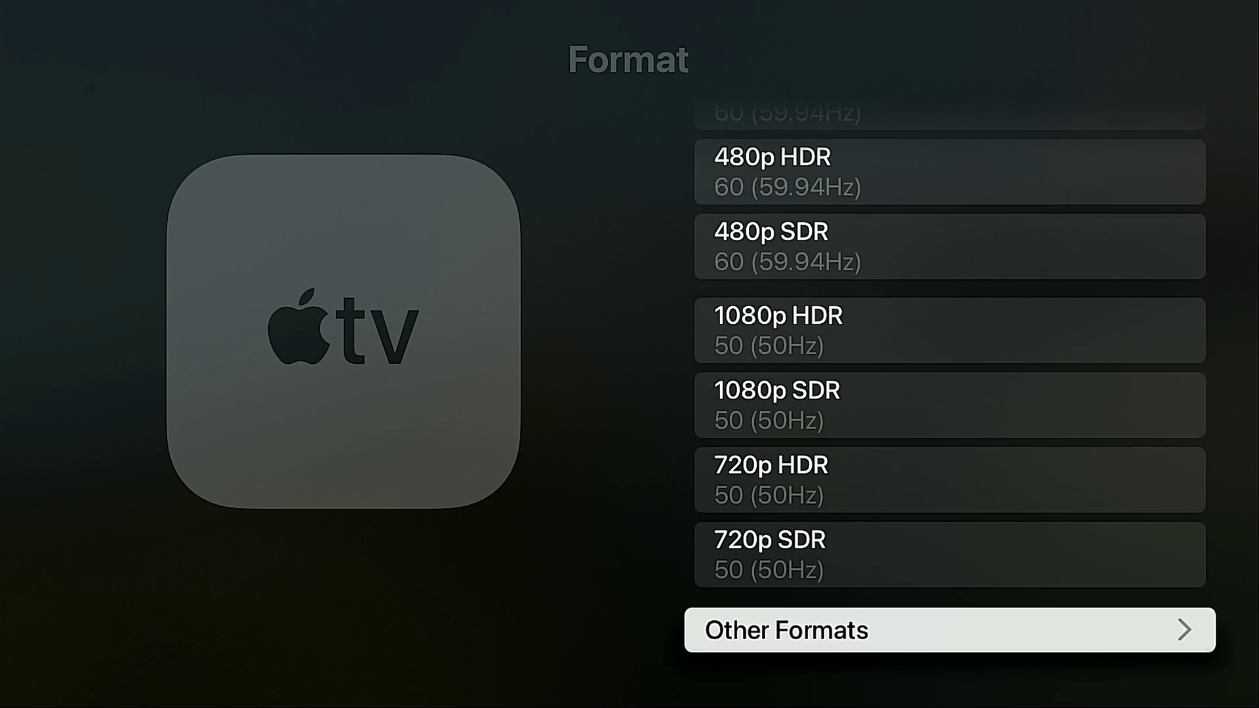
key("Up")
key("Up")
key("Up")
key("Up")
key("Up")
key("Up")
key("Up")
key("Up")
key("Up")
key("Up")
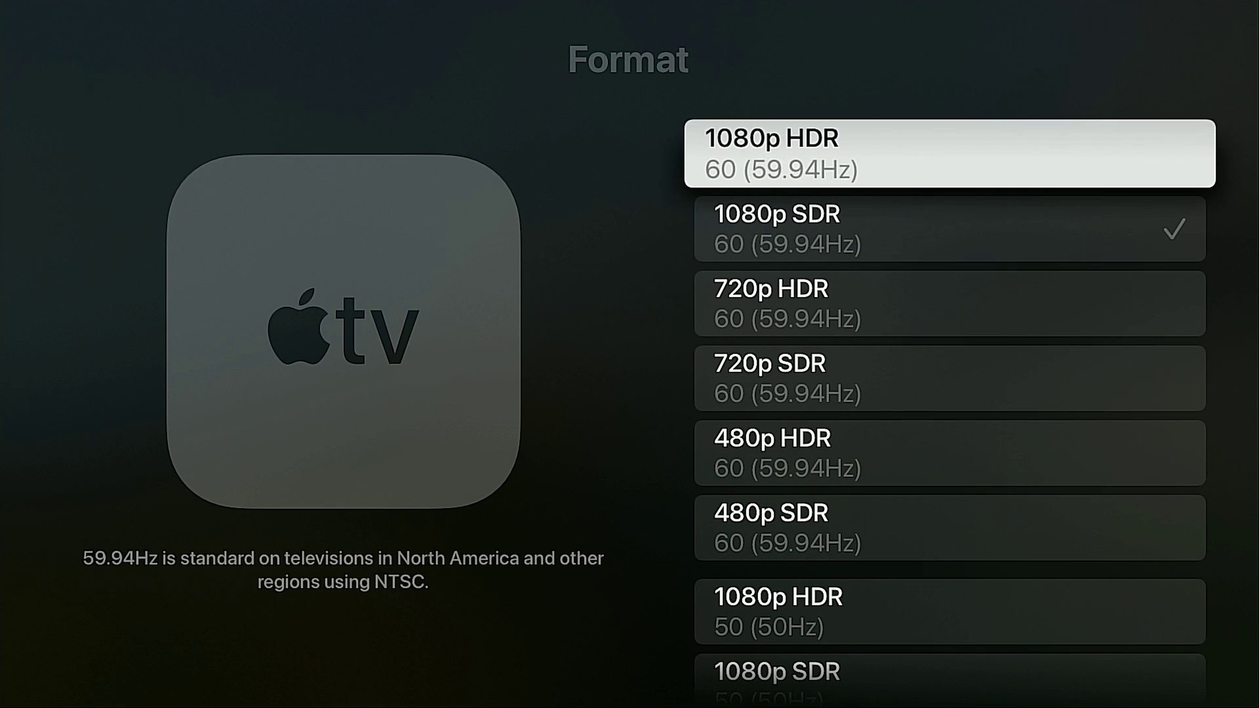
key("Escape")
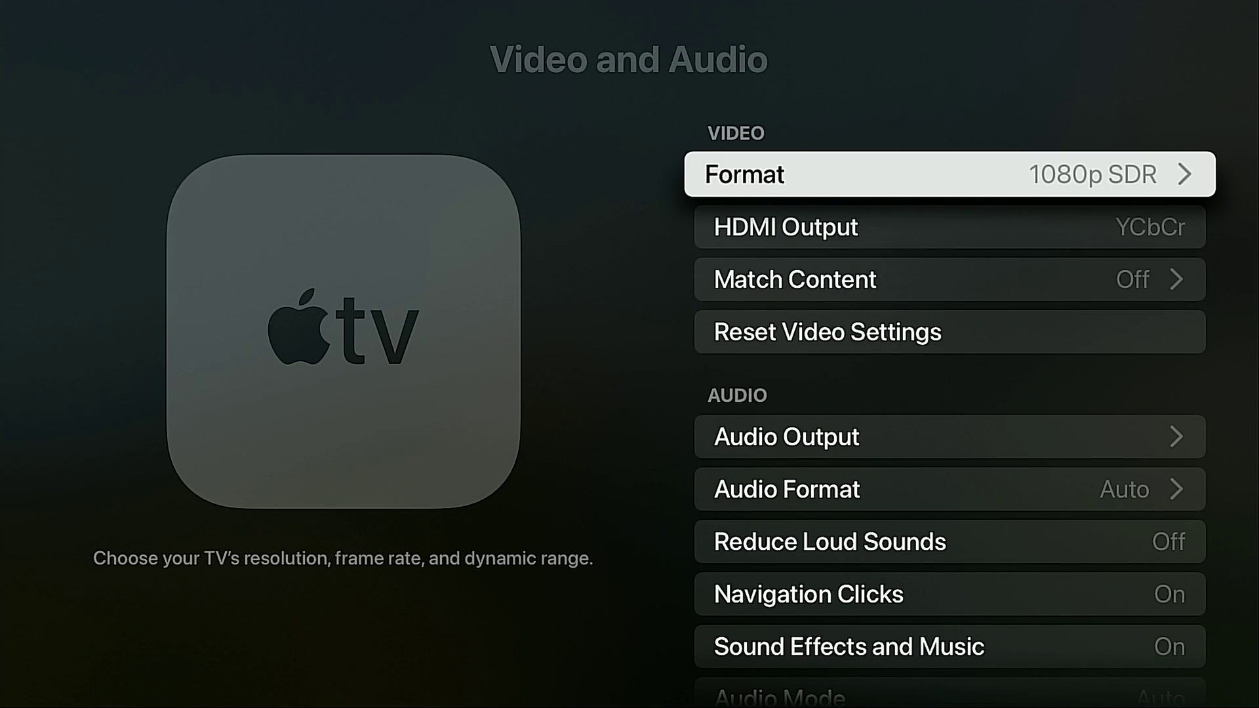
Scroll past HDMI Output, Match Content and calibration to Color Bars, then go back
key("Down")
key("Down")
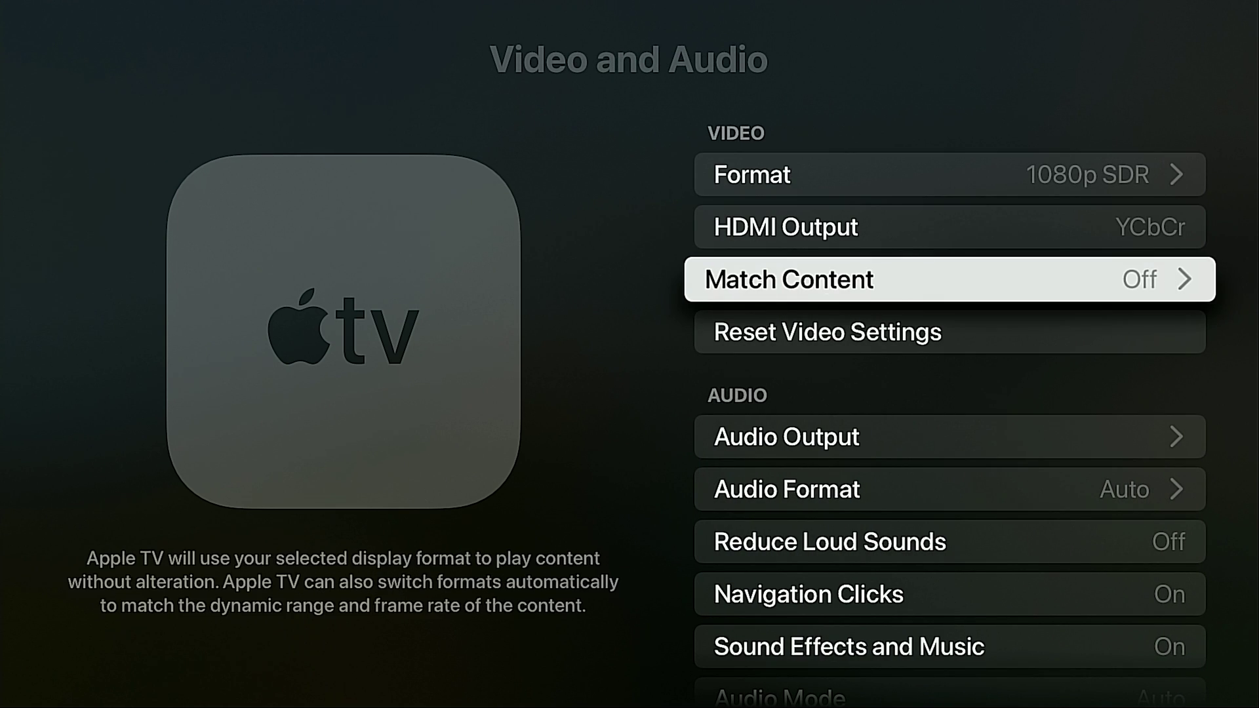
key("Down")
key("Down")
key("Down")
key("Down")
key("Down")
key("Down")
key("Down")
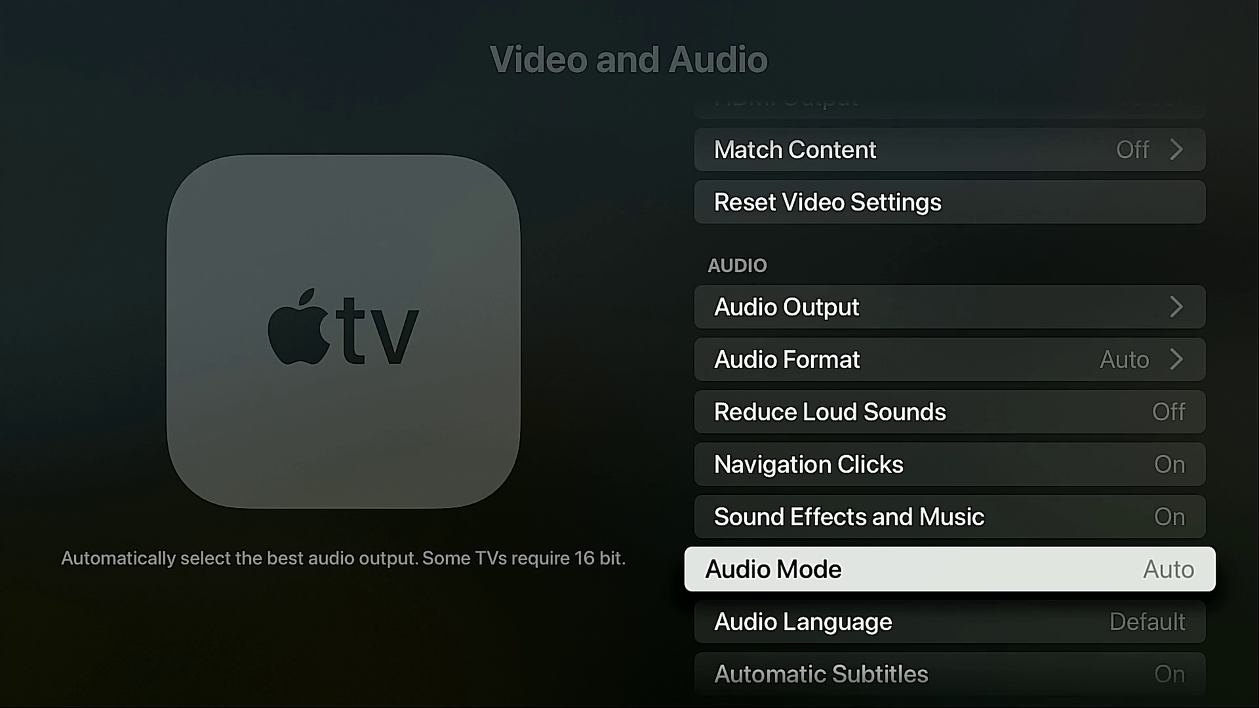
key("Down")
key("Down")
key("Down")
key("Down")
key("Down")
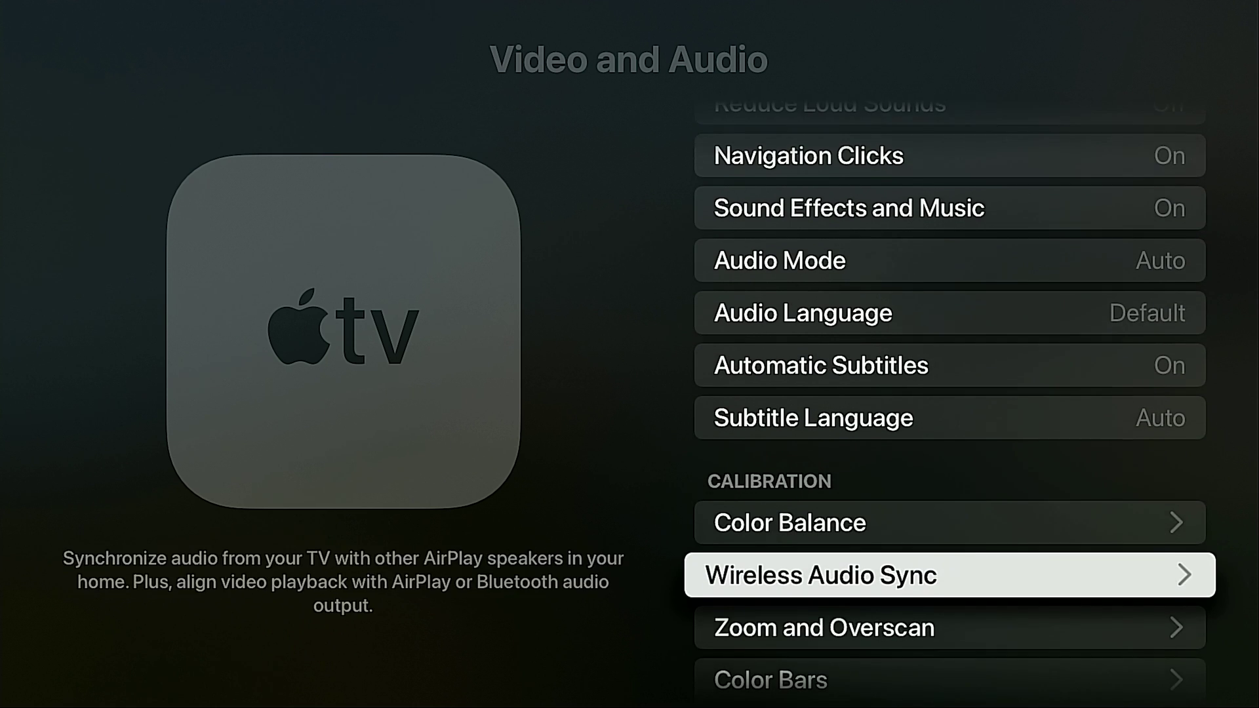
key("Down")
key("Down")
key("Escape")
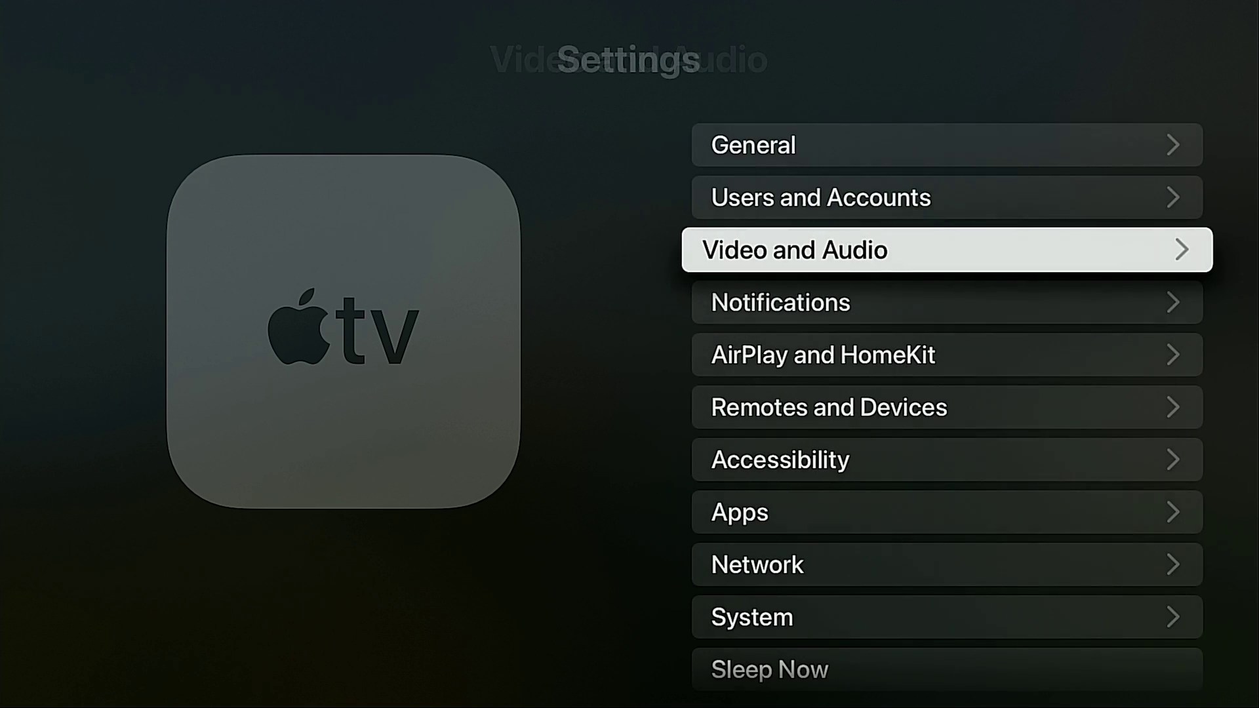
Turn off notification badges for Search and TV in Notifications
key("Down")
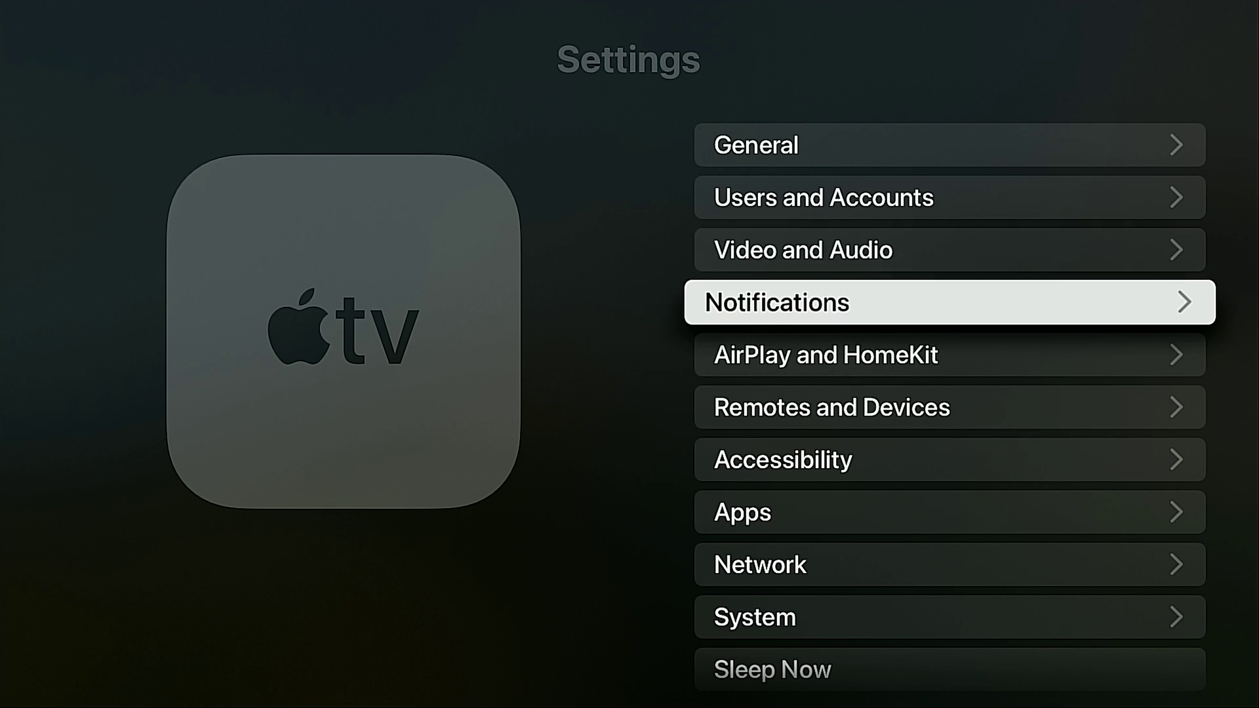
key("Return")
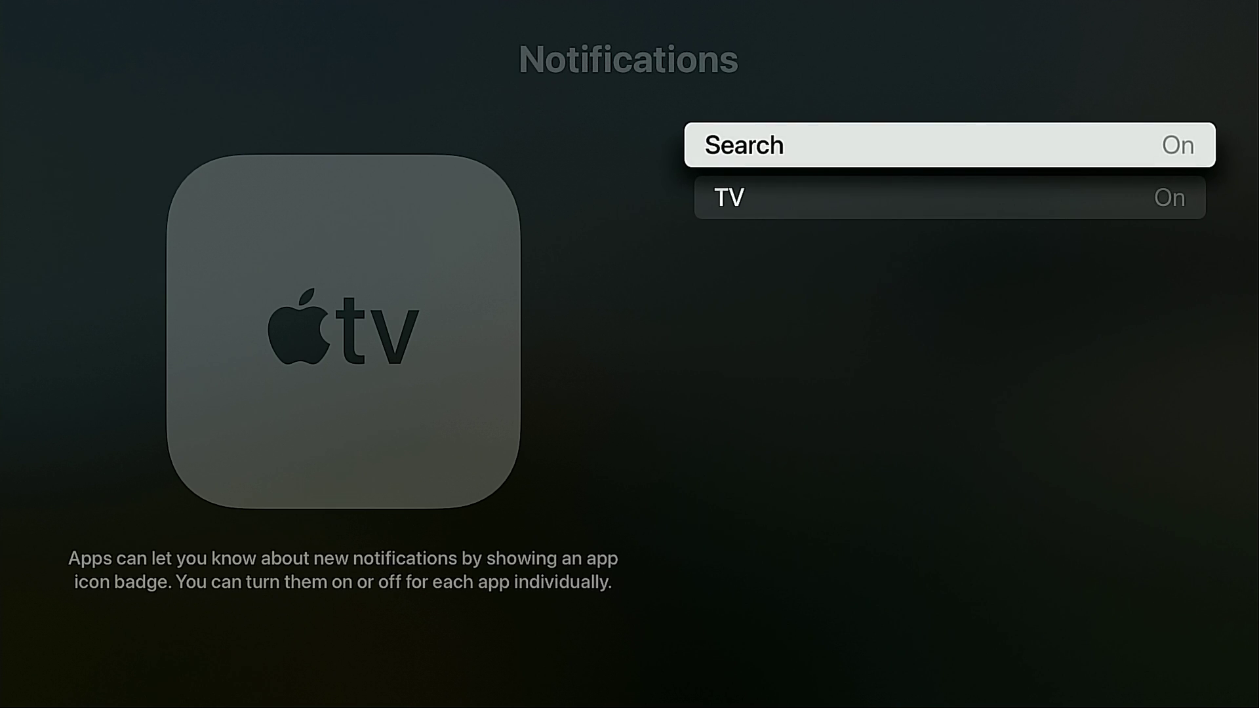
key("Down")
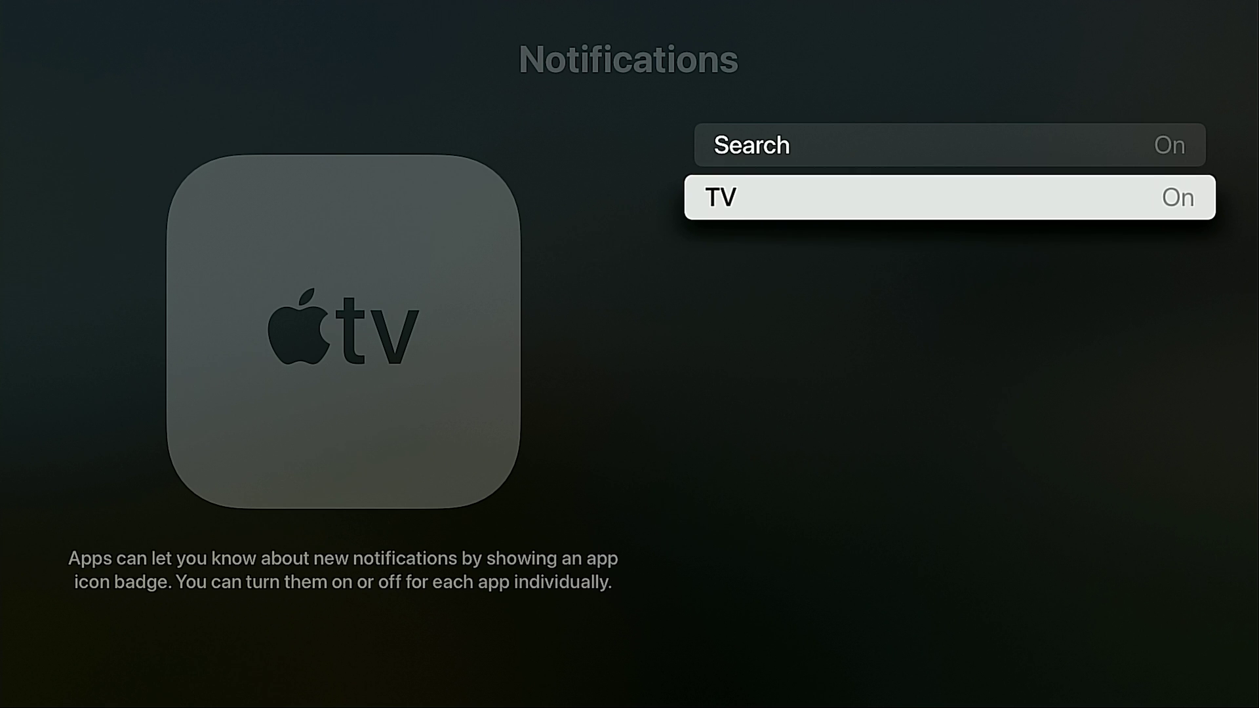
key("Up")
key("Return")
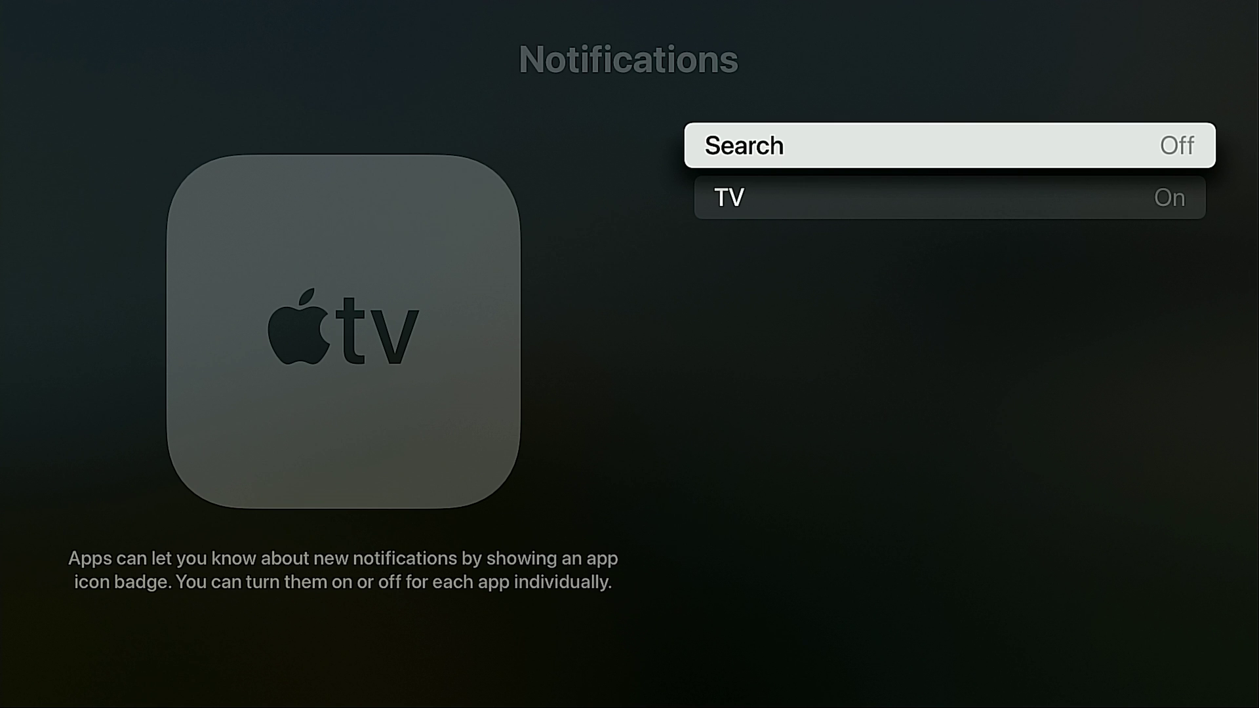
key("Down")
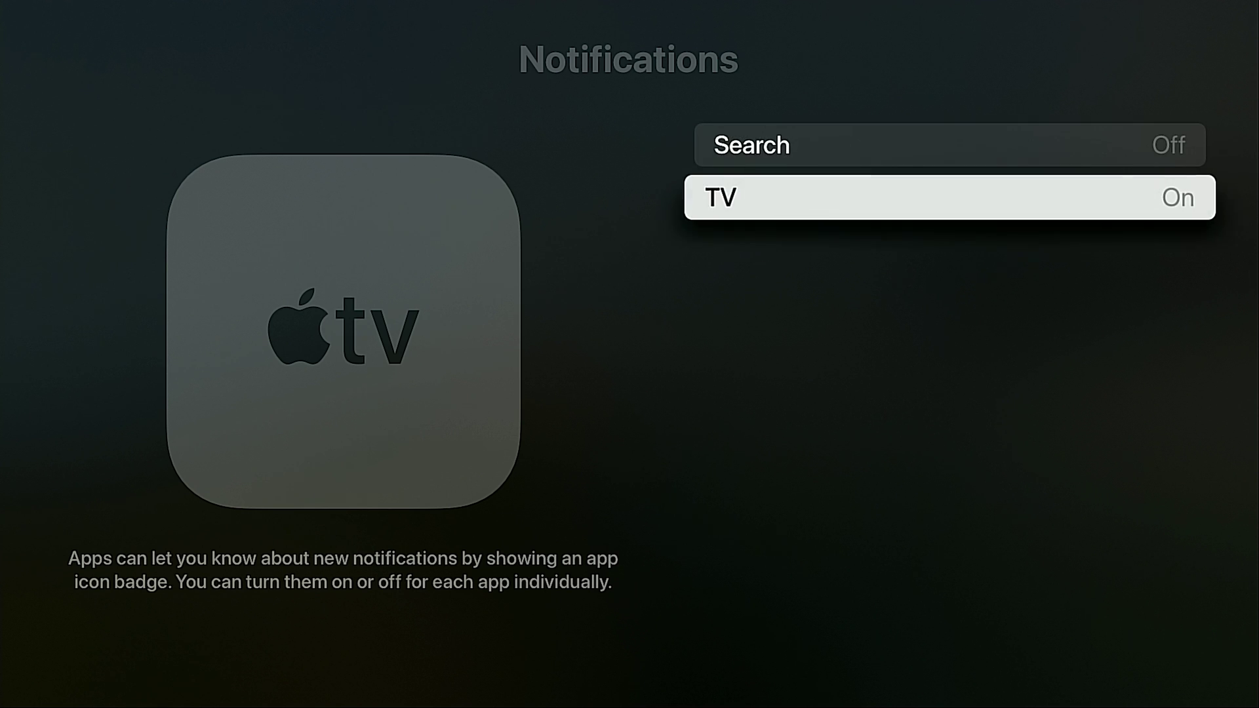
key("Return")
key("Up")
key("Down")
key("Escape")
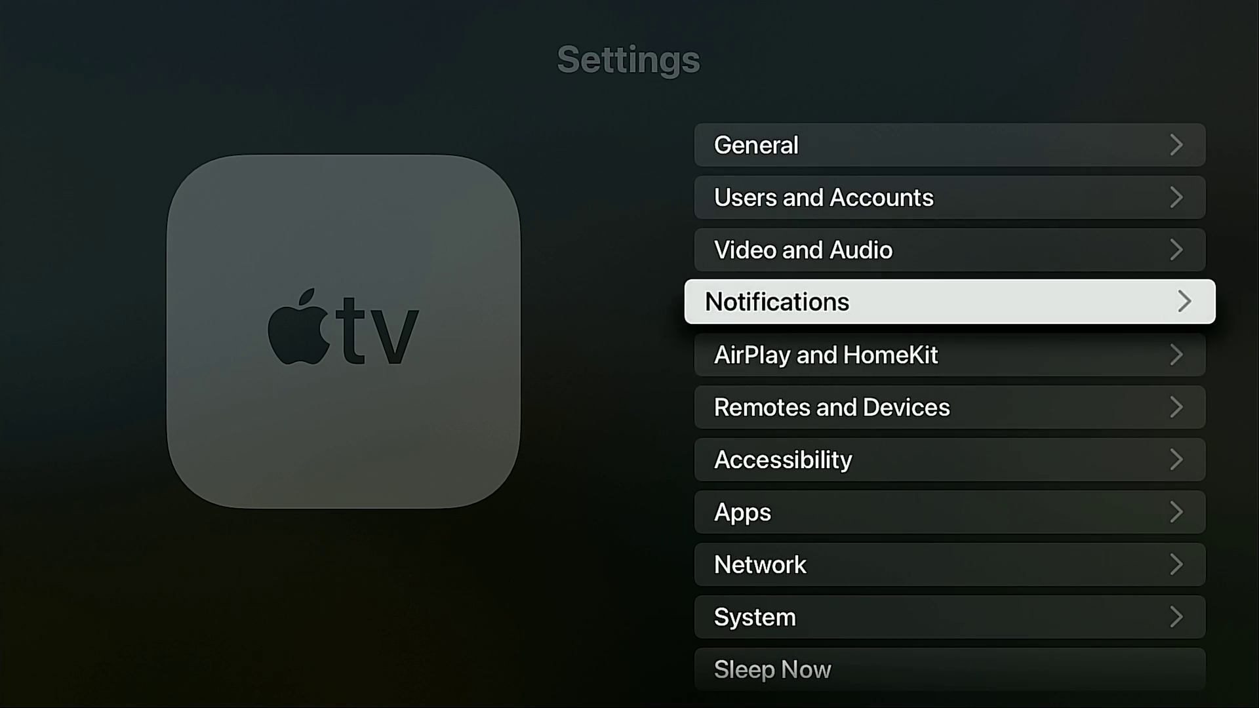
key("Down")
key("Return")
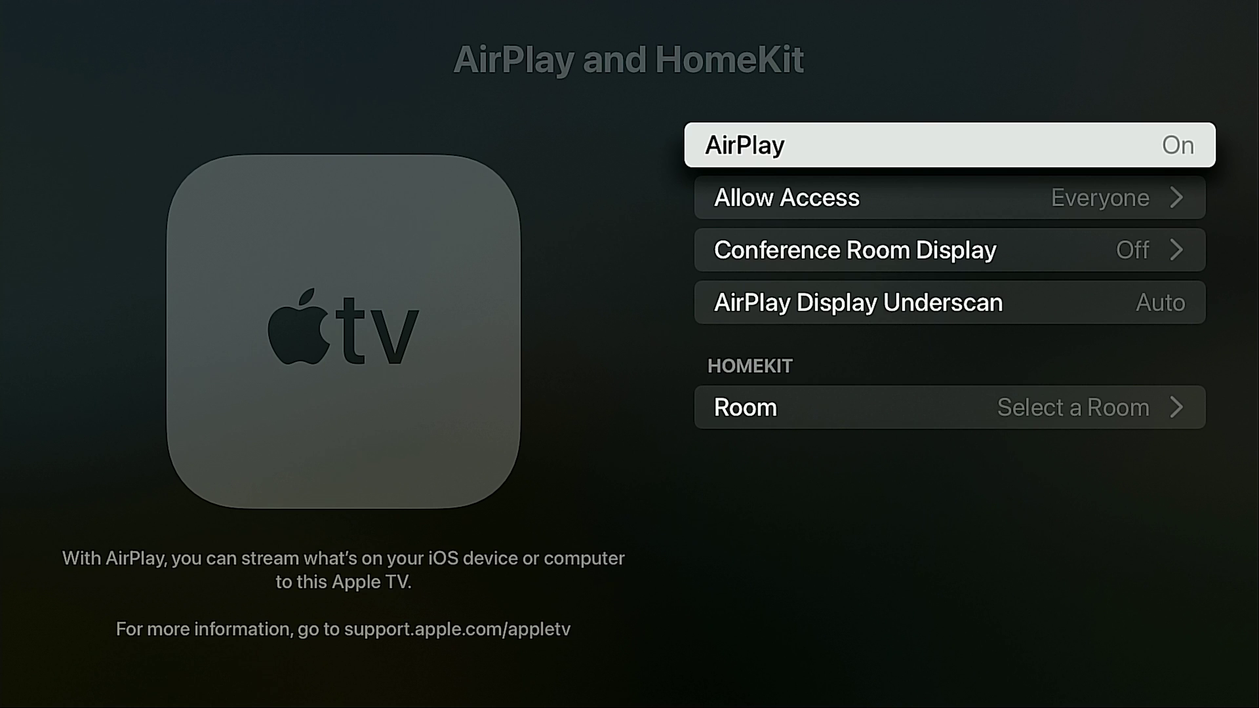
key("Down")
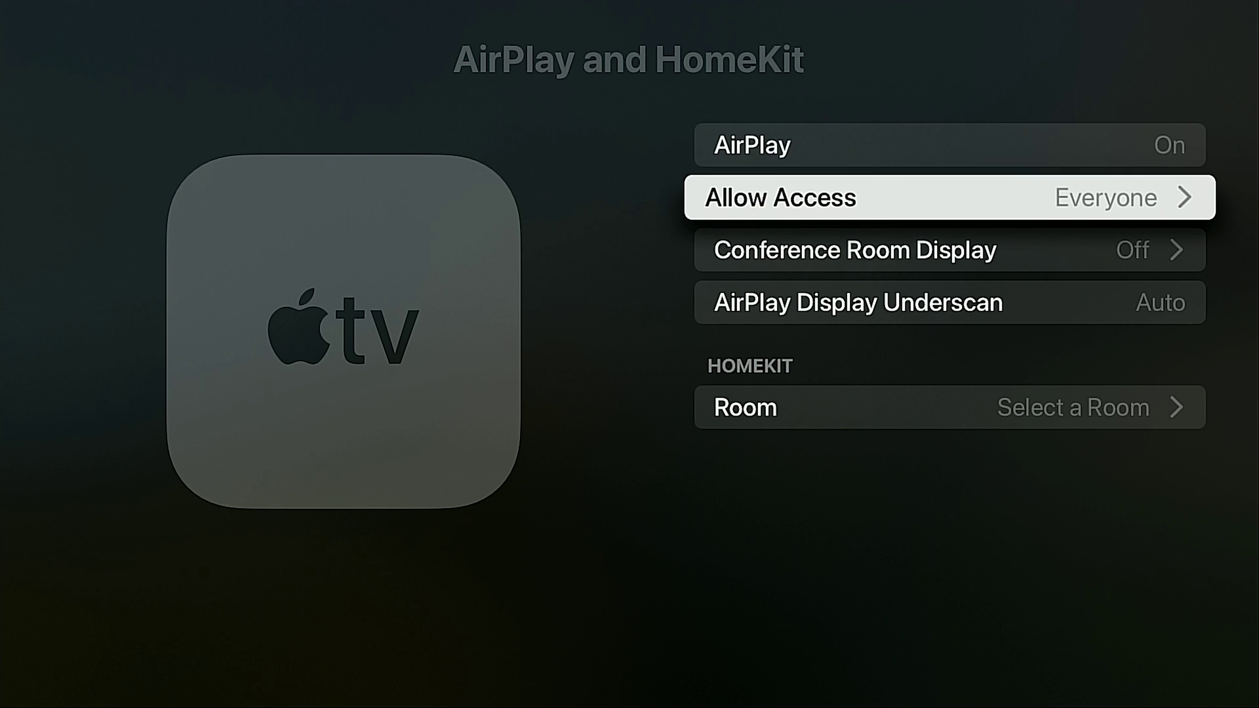
key("Escape")
key("Down")
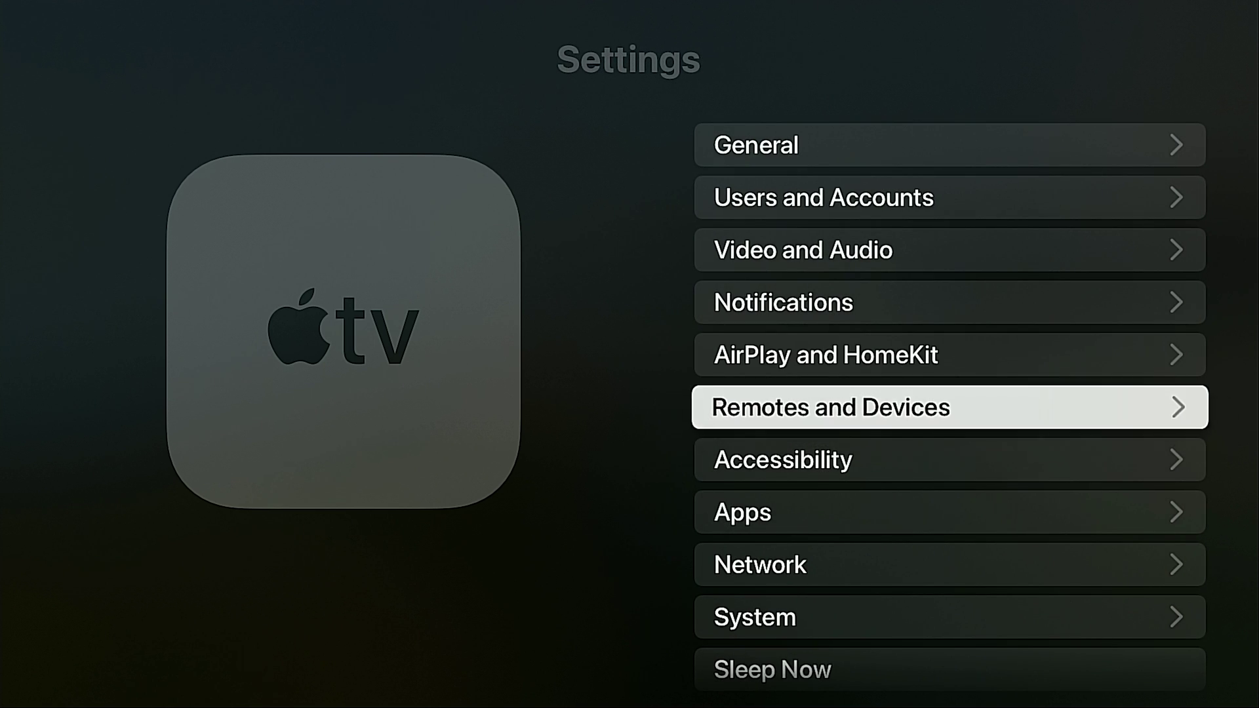
key("Return")
key("Down")
key("Down")
key("Down")
key("Down")
key("Up")
key("Up")
key("Up")
key("Up")
key("Up")
key("Down")
key("Down")
key("Down")
key("Down")
key("Down")
key("Down")
key("Up")
key("Up")
key("Up")
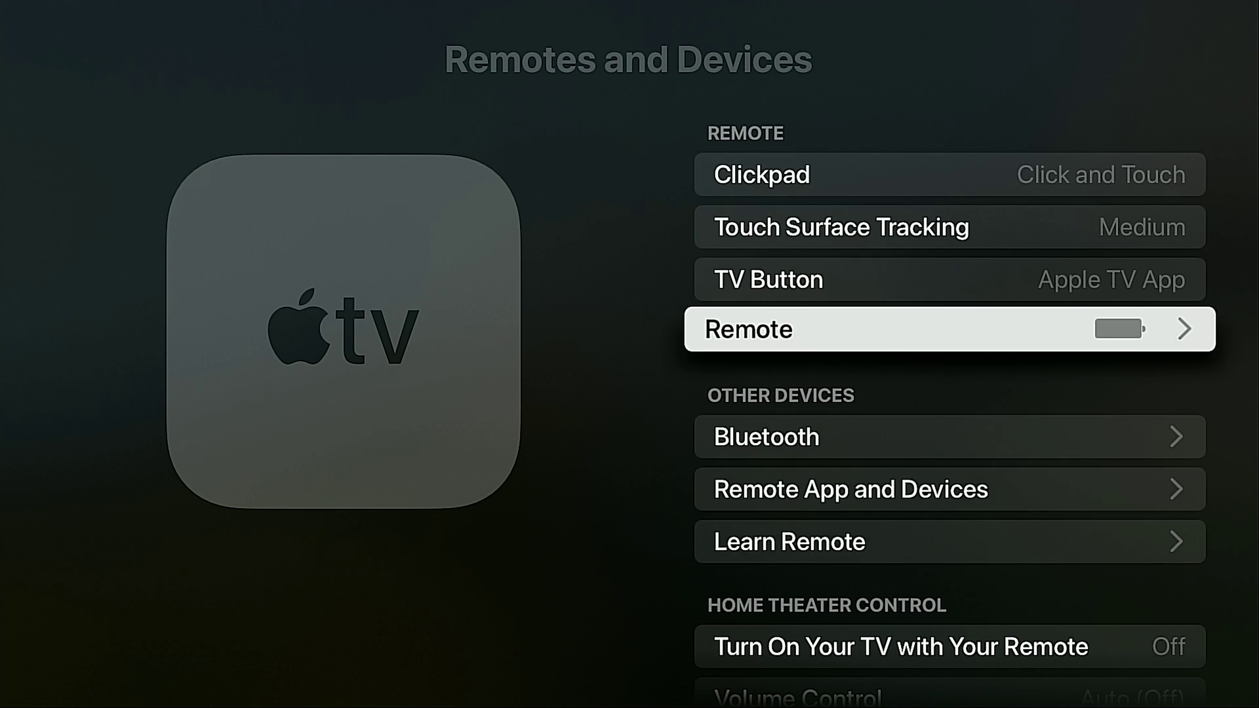
key("Down")
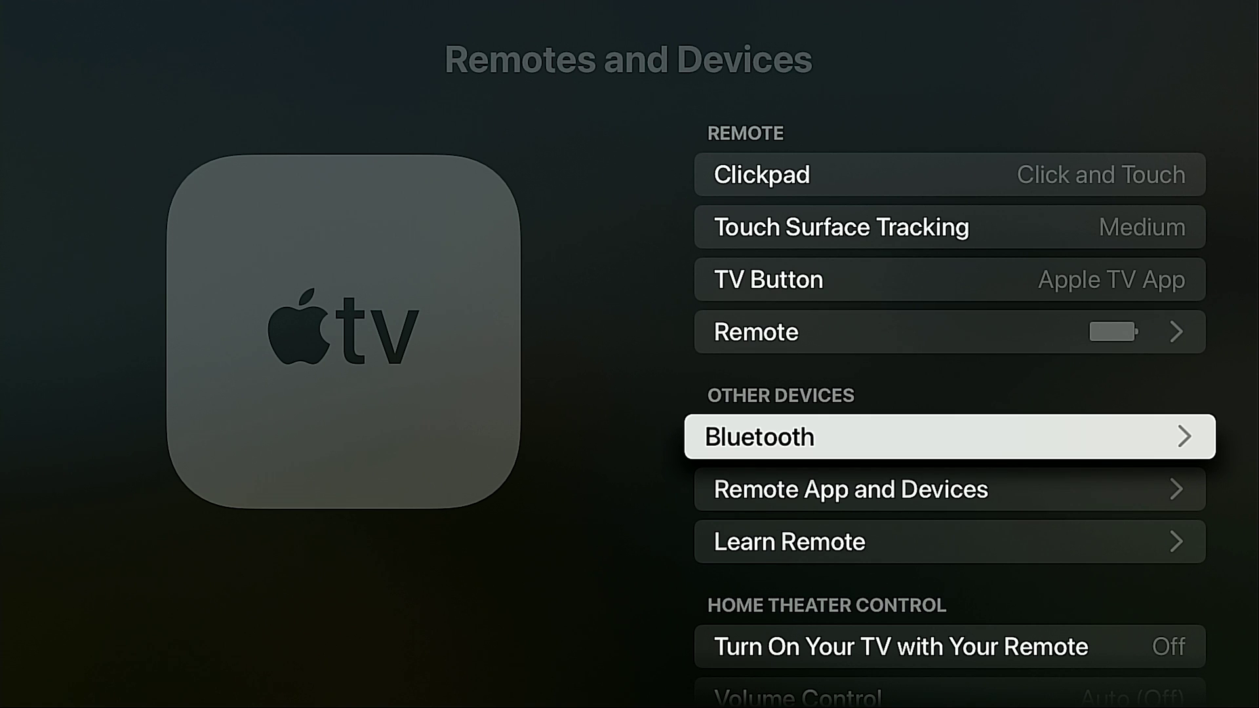
key("Up")
key("Up")
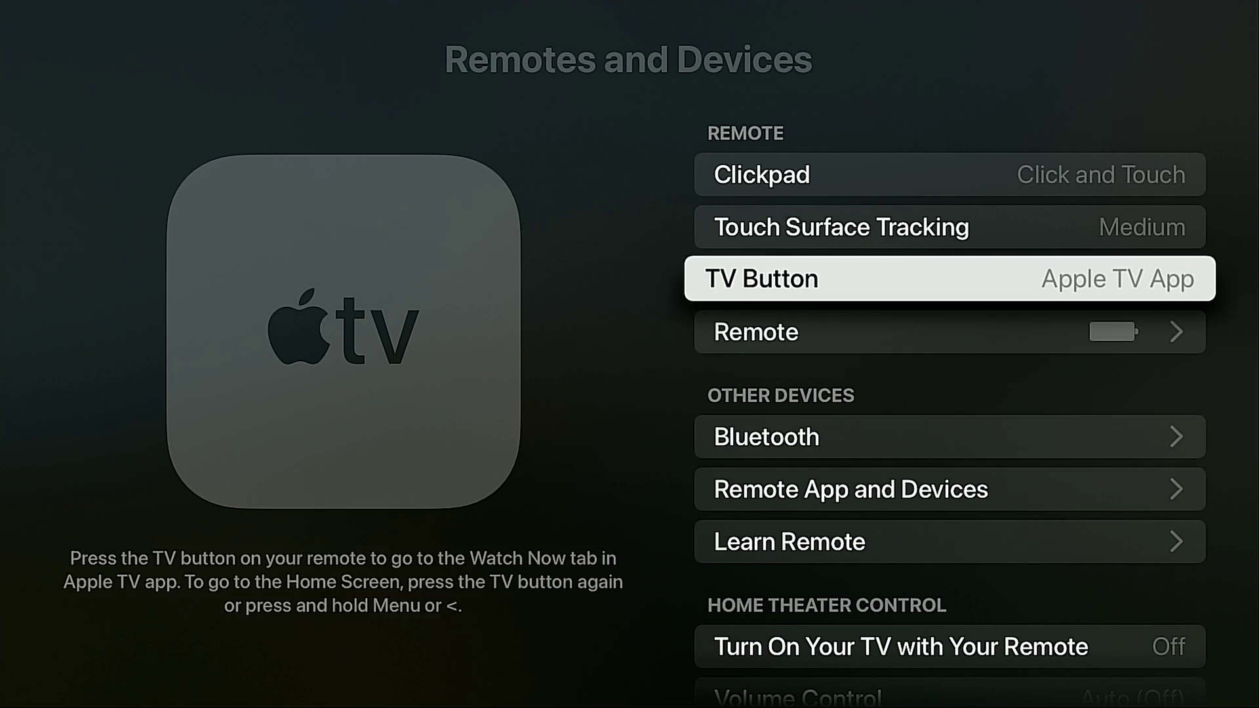
key("Down")
key("Return")
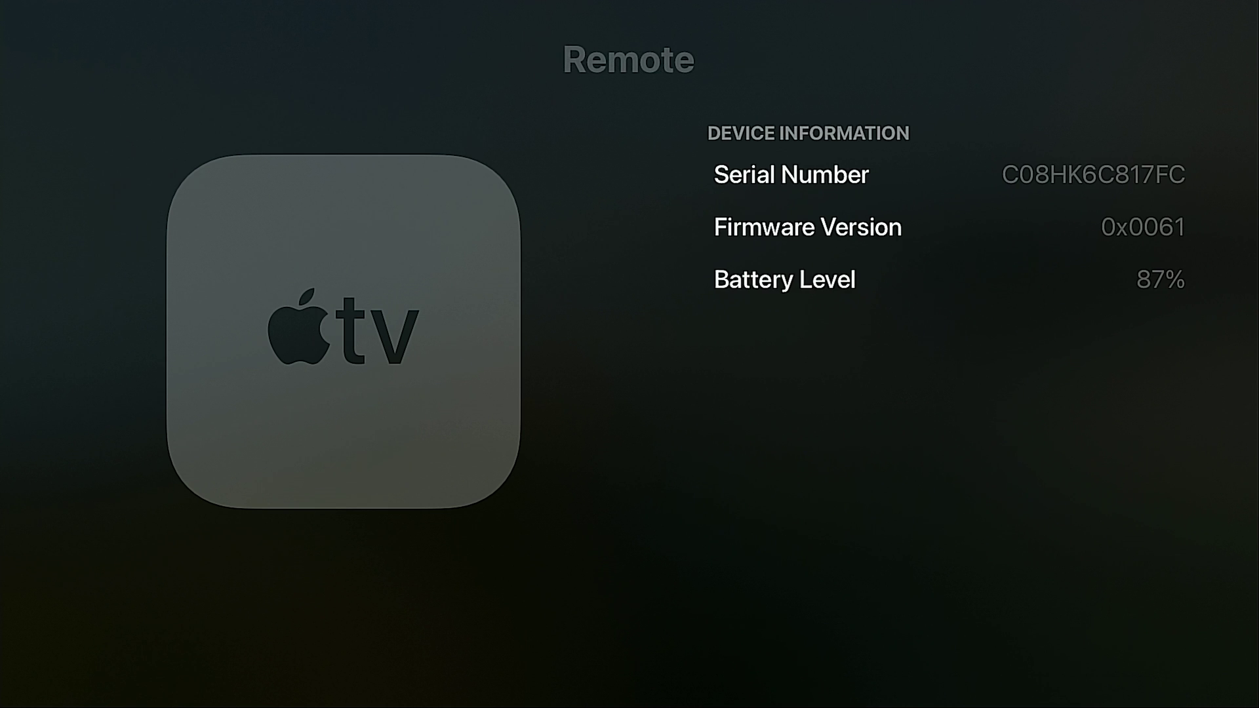
key("Escape")
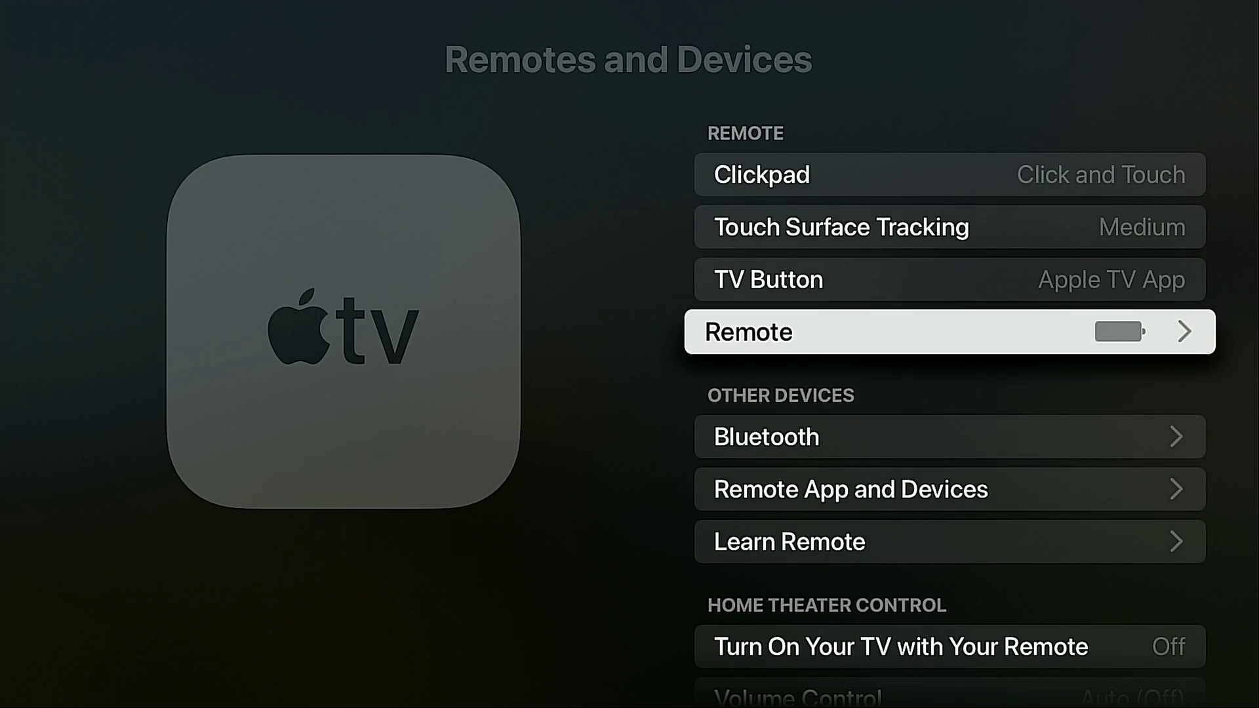
key("Down")
key("Down")
key("Down")
key("Down")
key("Down")
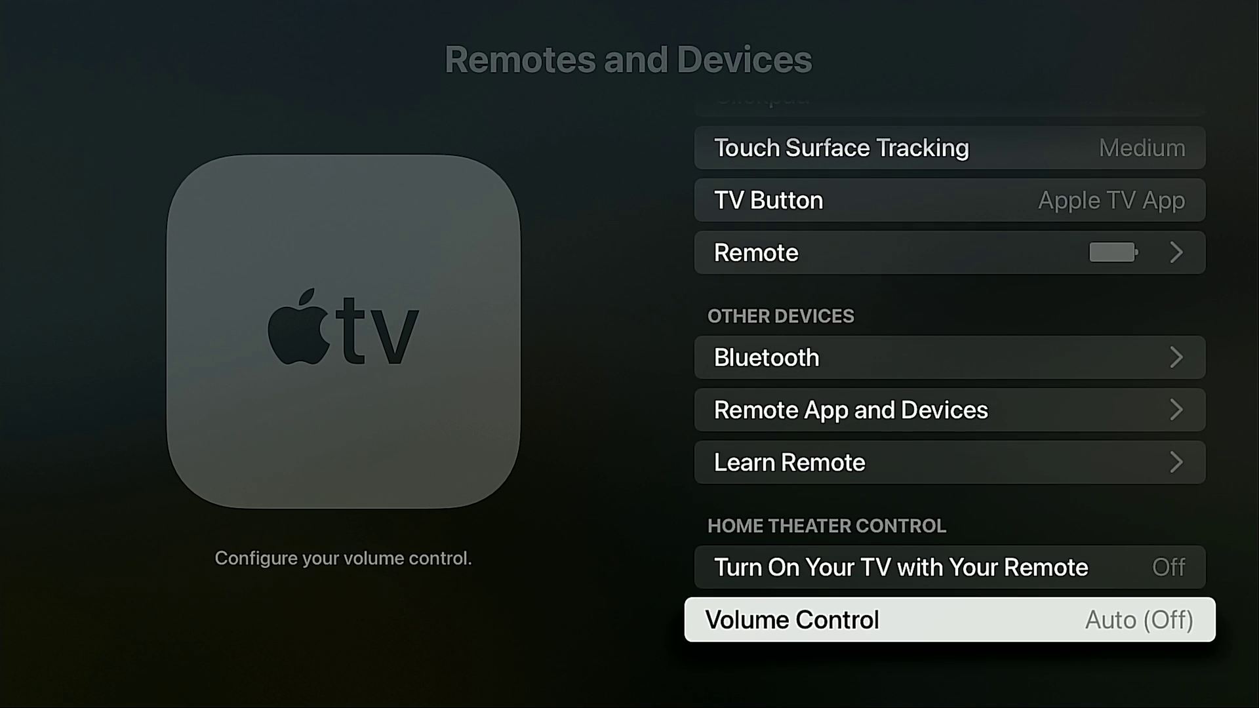
key("Escape")
key("Down")
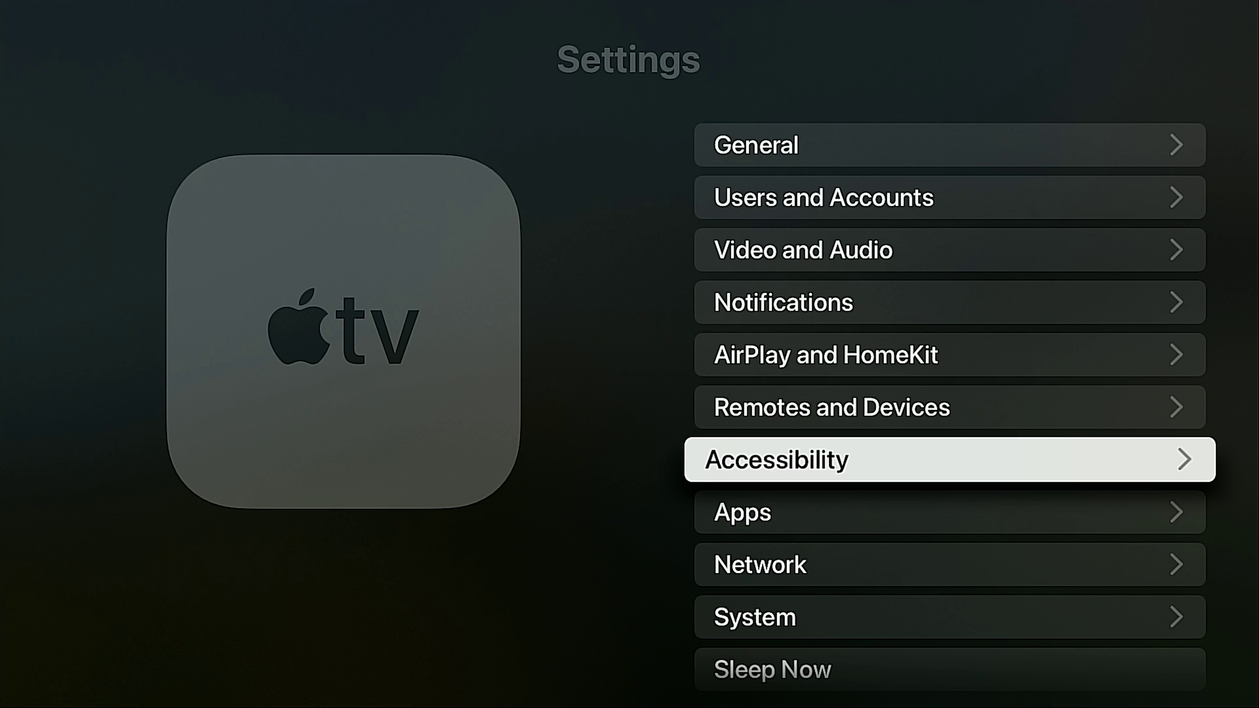
Browse Accessibility options including Zoom, Audio Descriptions and Tap to Navigate
key("Return")
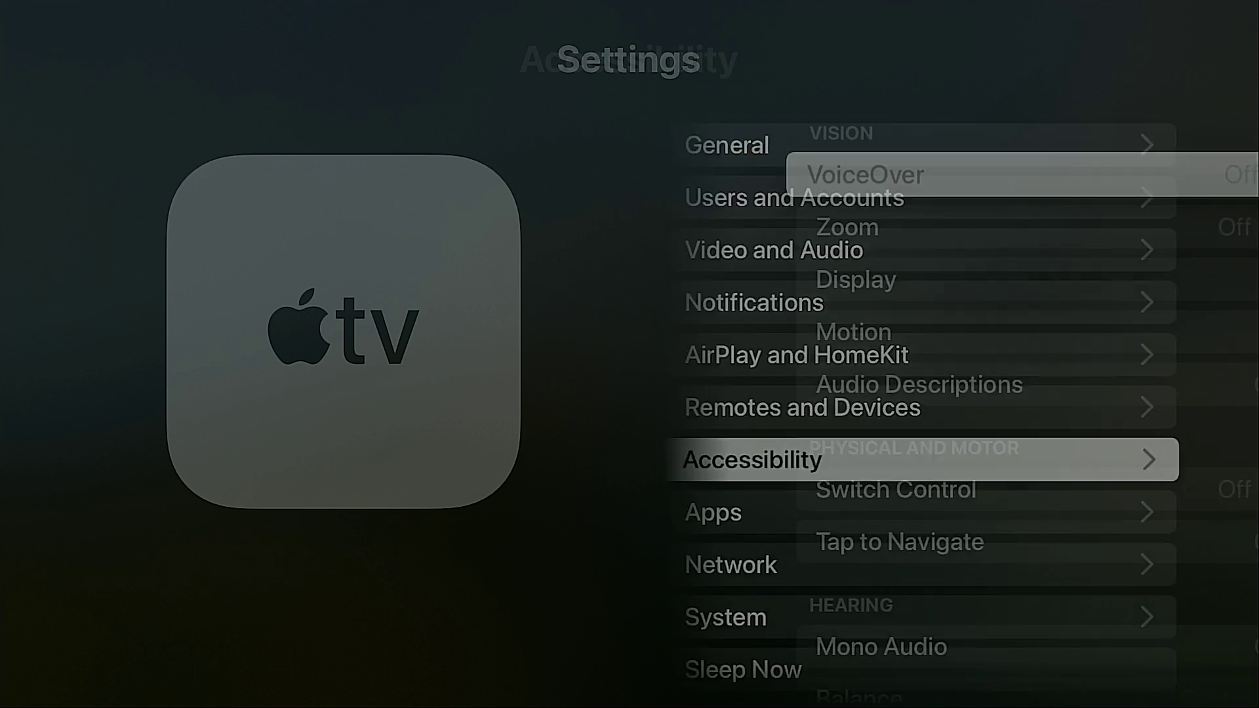
key("Down")
key("Down")
key("Down")
key("Up")
key("Up")
key("Up")
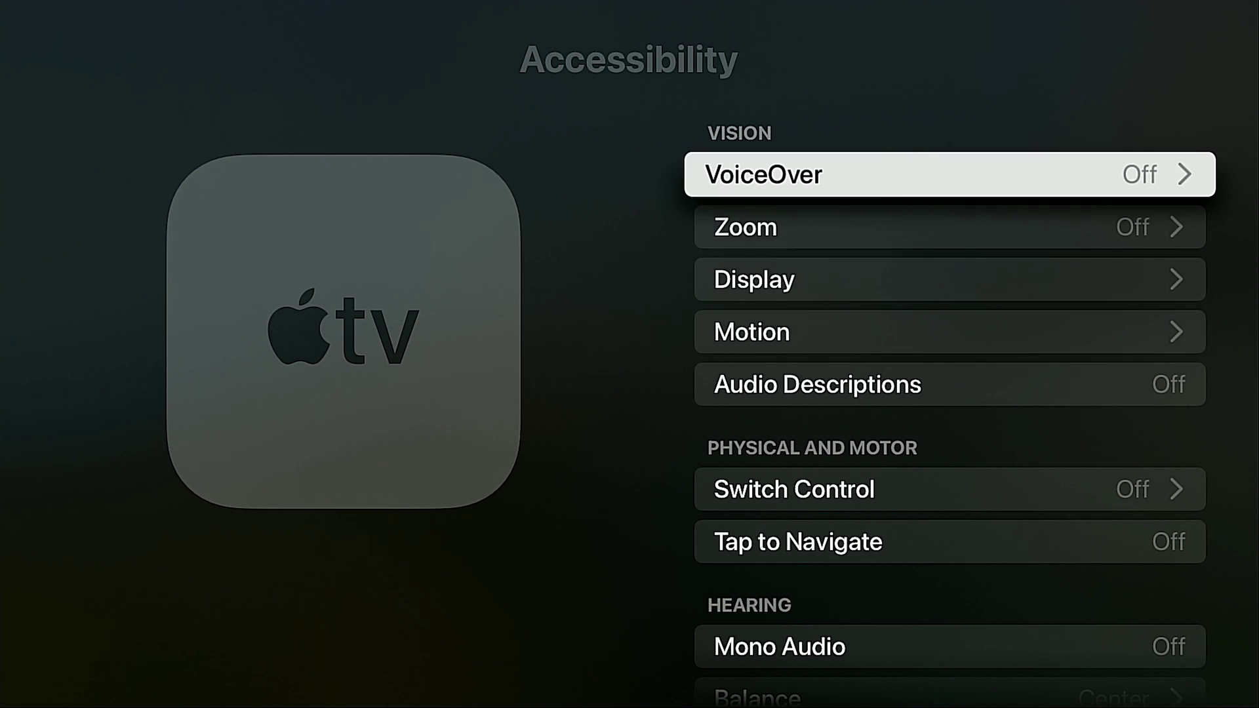
key("Down")
key("Down")
key("Down")
key("Down")
key("Down")
key("Down")
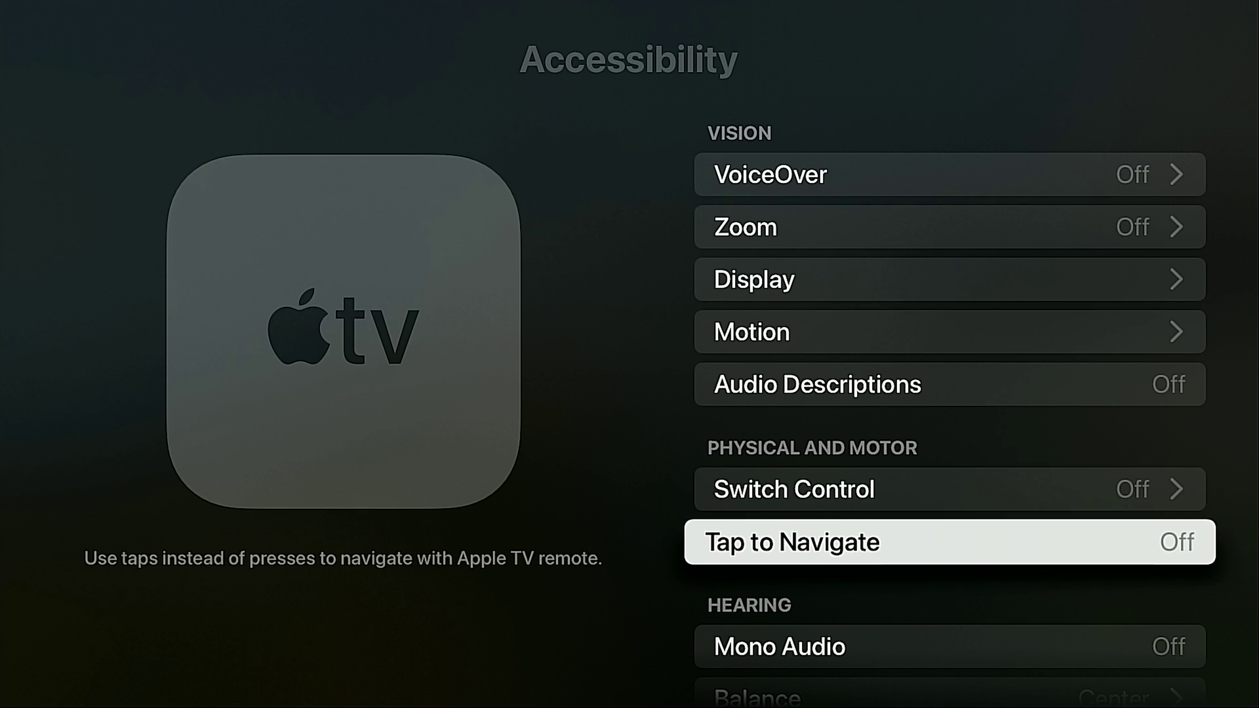
key("Down")
Return to the main Settings list and open the Apps settings
key("Down")
key("Down")
key("Down")
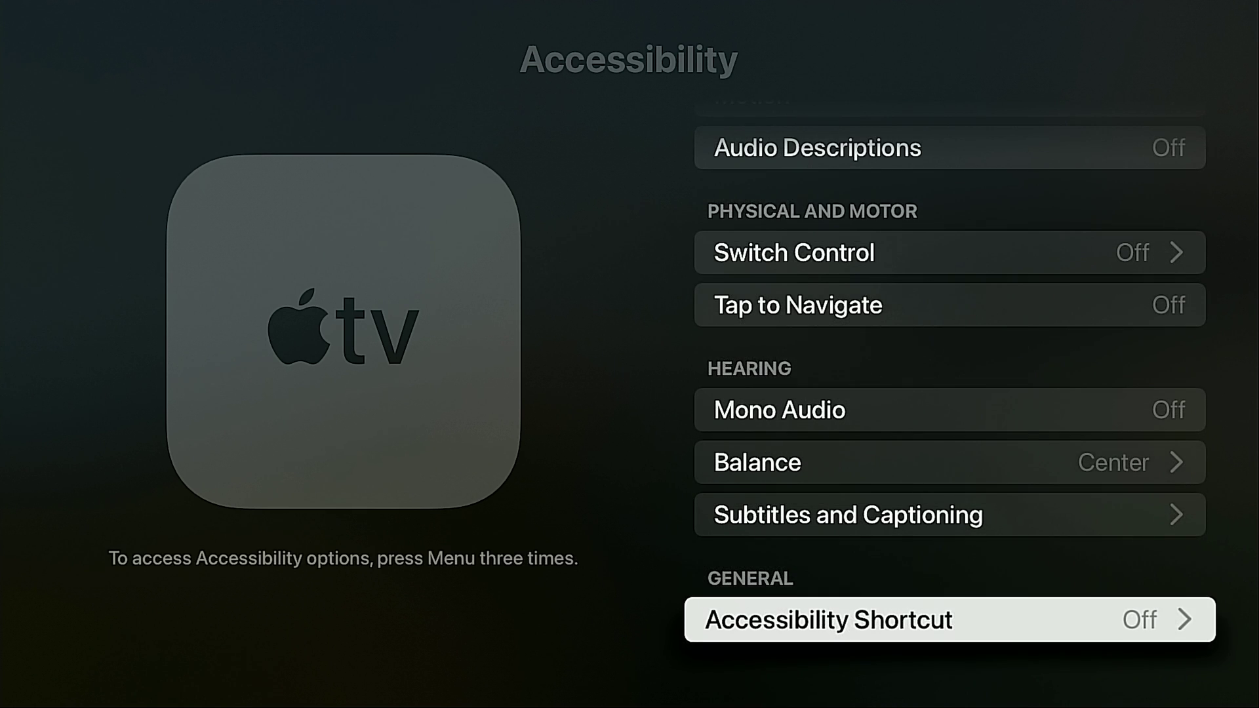
key("Escape")
key("Down")
key("Return")
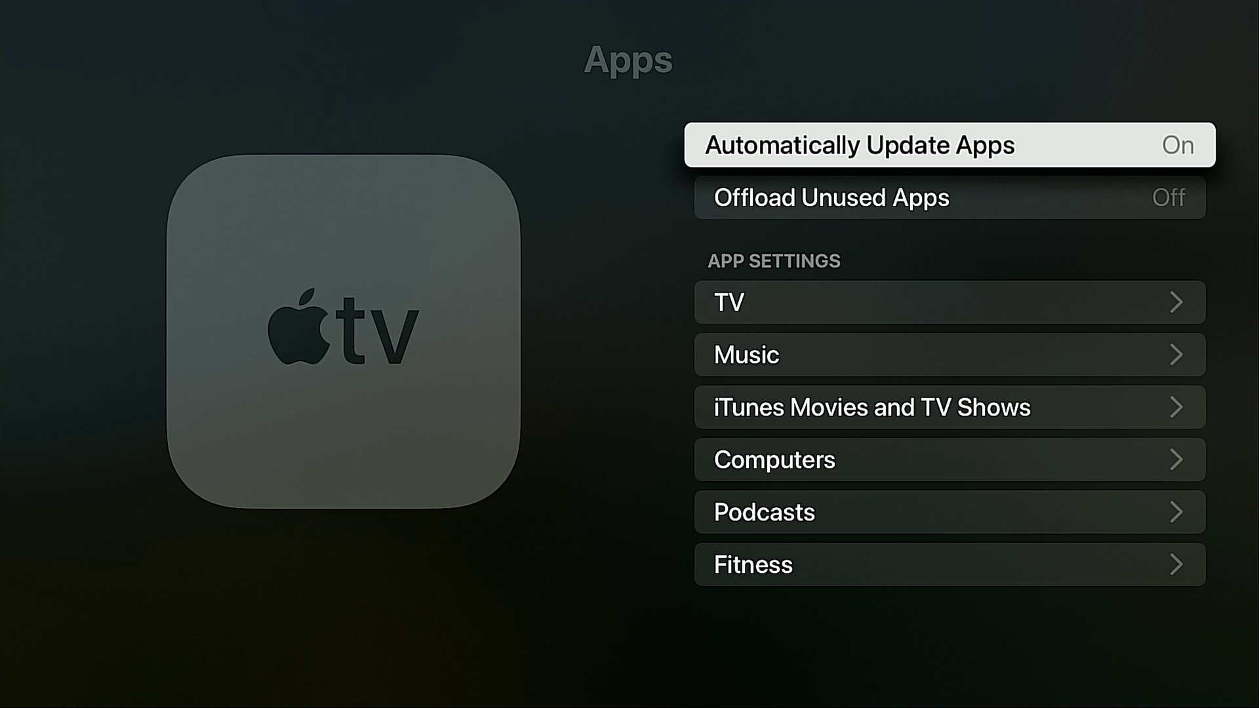
View the TV app's settings from Apps, then return to the main Settings list
key("Down")
key("Down")
key("Down")
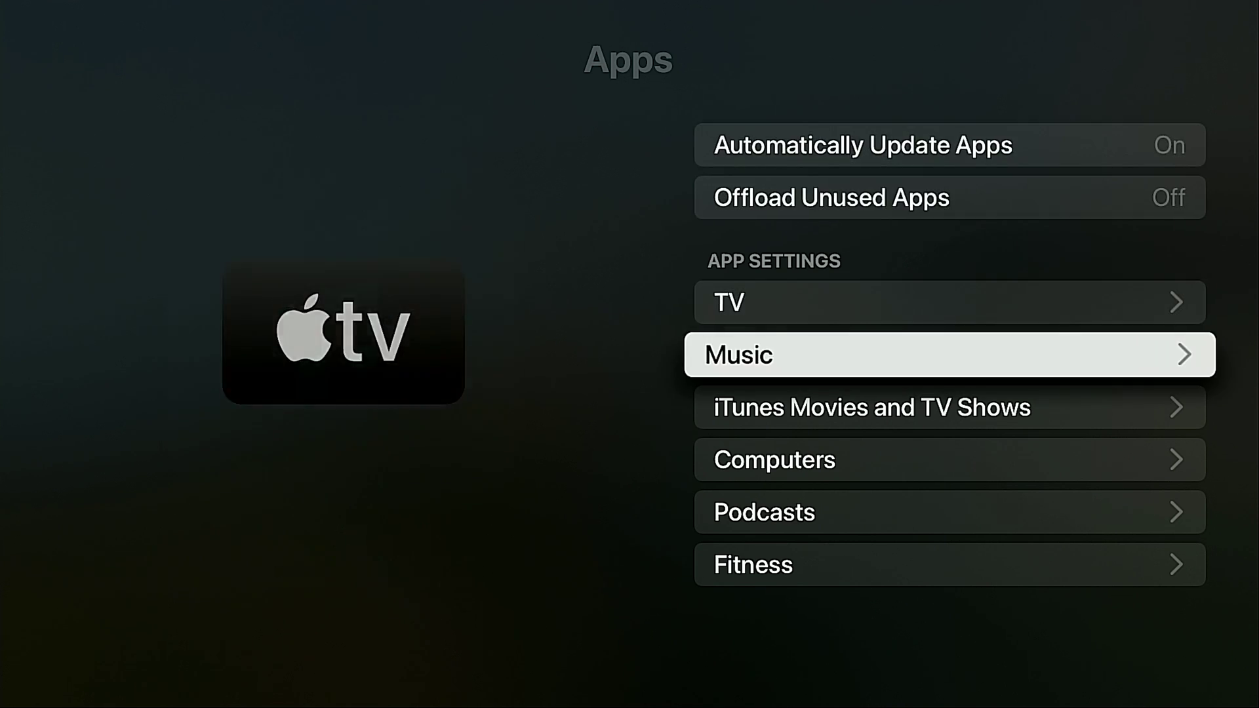
key("Up")
key("Return")
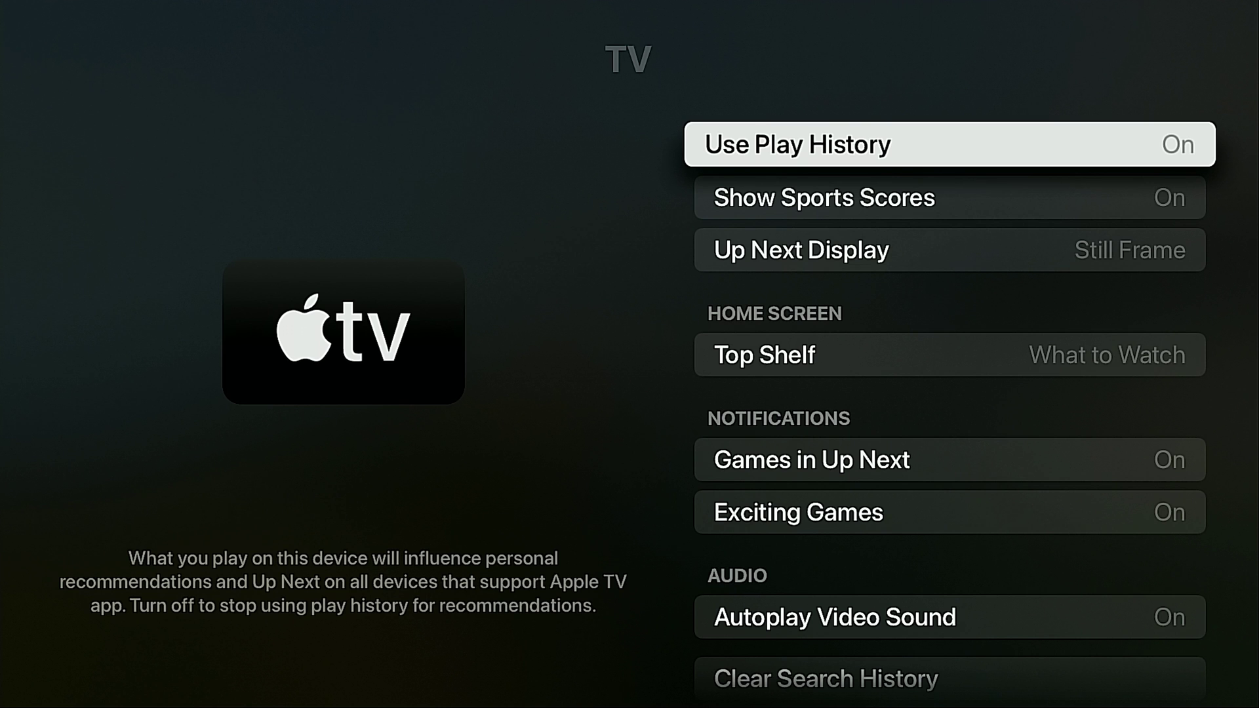
key("Down")
key("Down")
key("Down")
key("Down")
key("Escape")
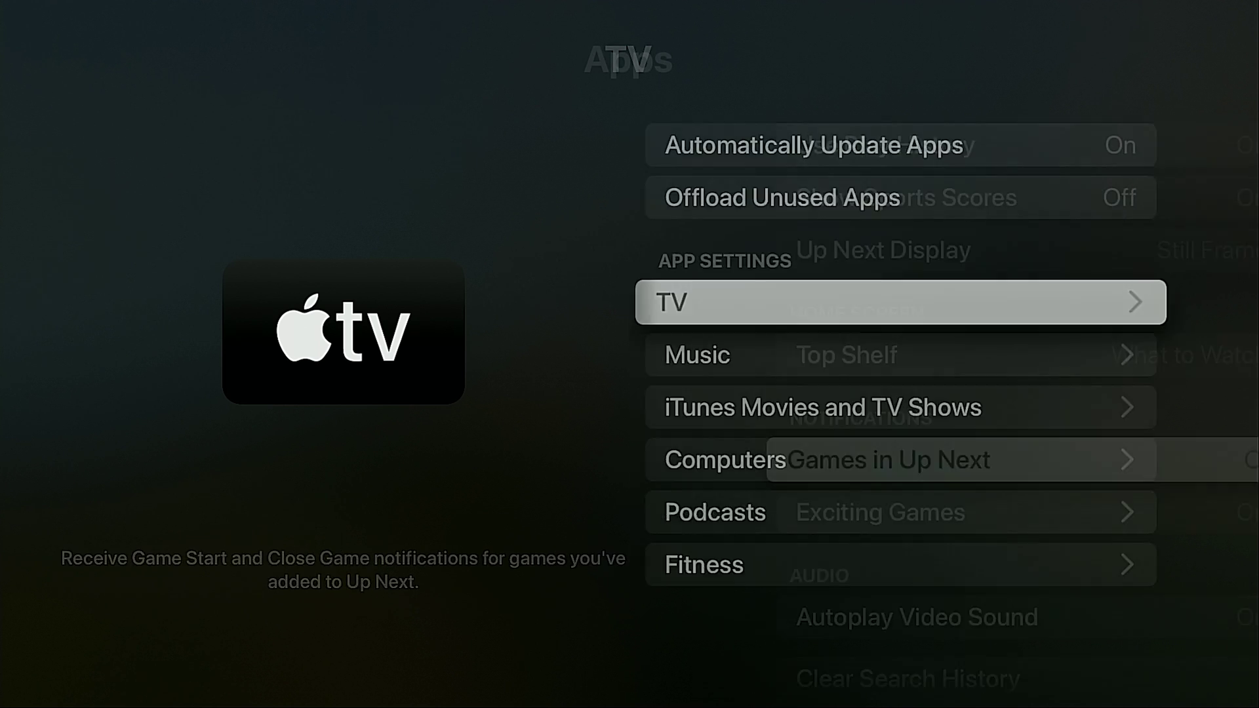
key("Down")
key("Down")
key("Down")
key("Down")
key("Down")
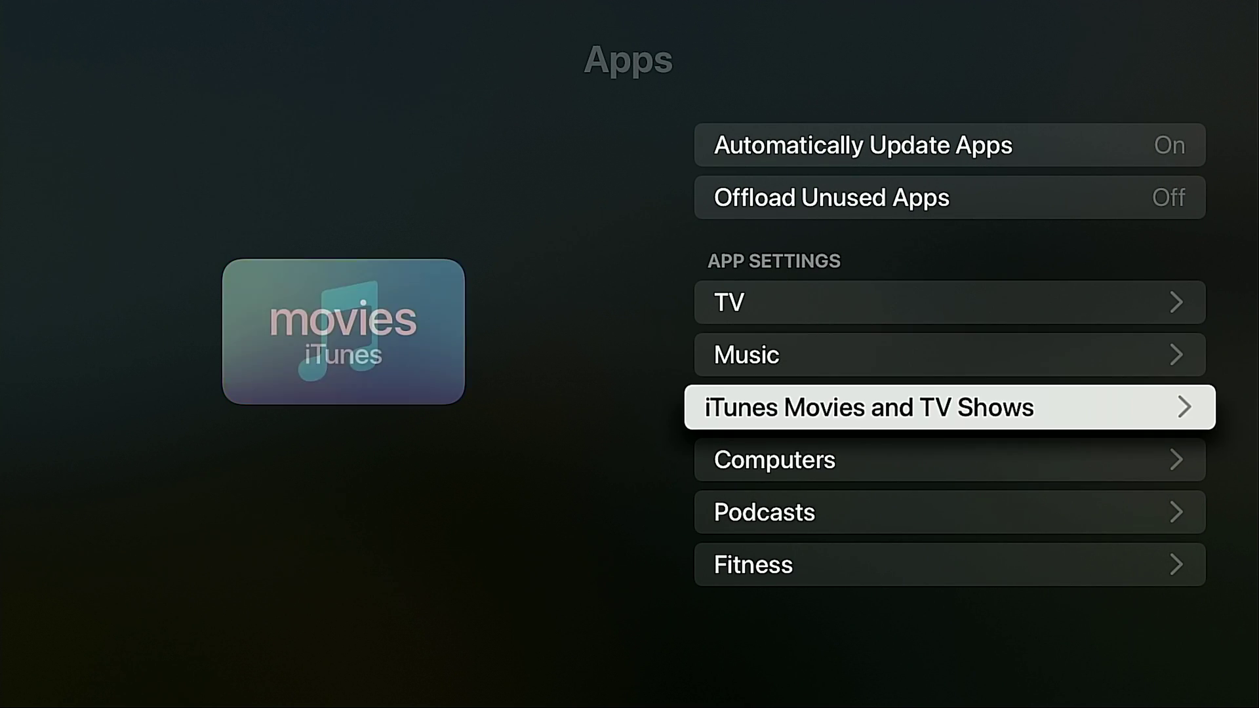
key("Escape")
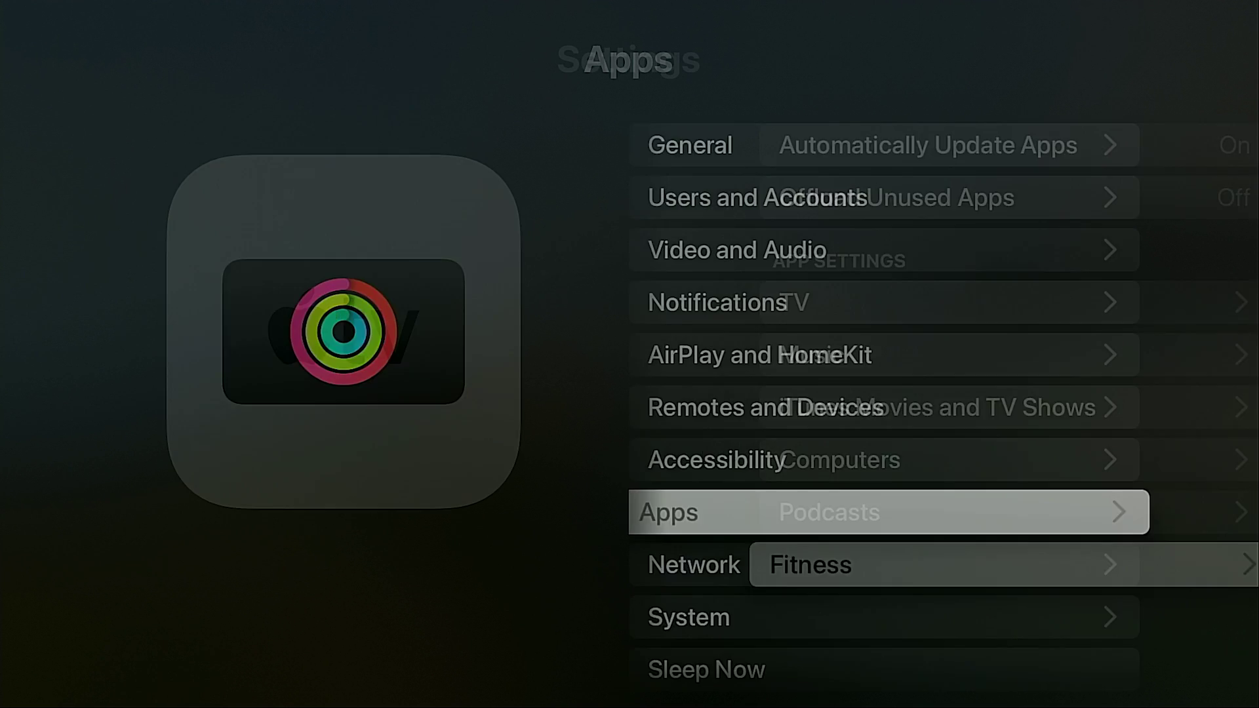
key("Down")
key("Down")
key("Down")
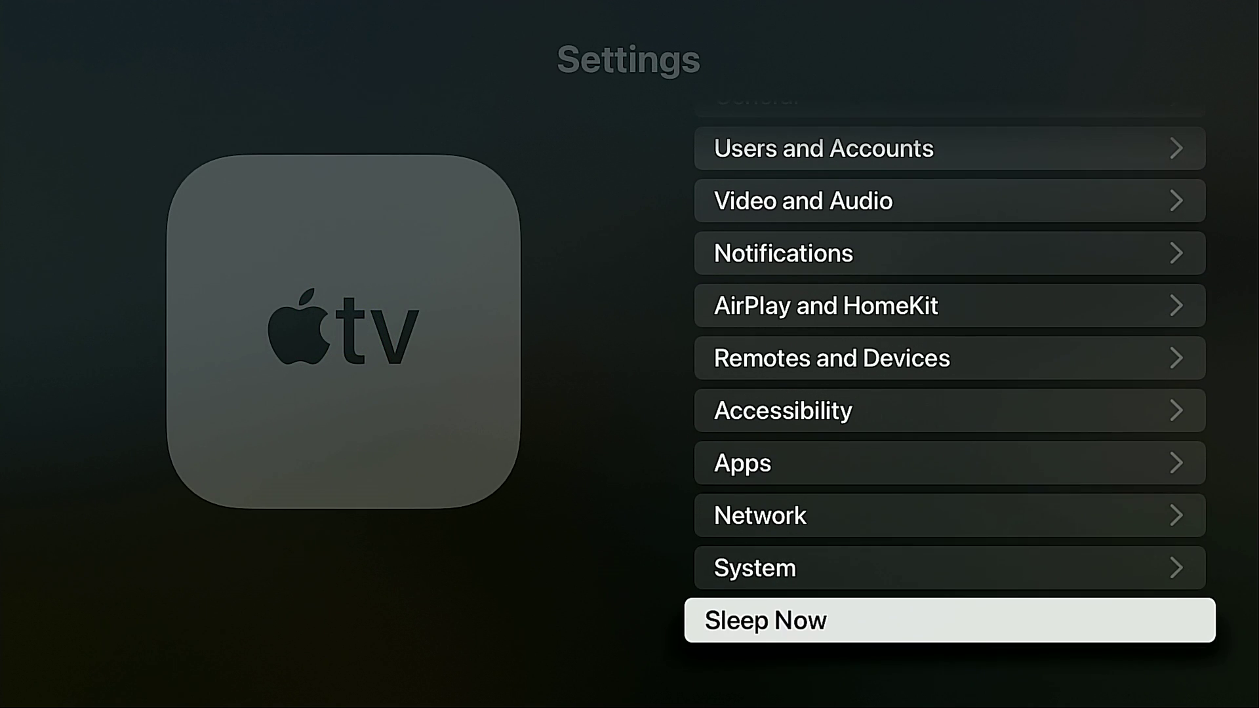
key("Up")
Open System and read the Help page's Having Trouble? tips, then return to System
key("Up")
key("Down")
key("Return")
key("Down")
key("Down")
key("Up")
key("Up")
key("Return")
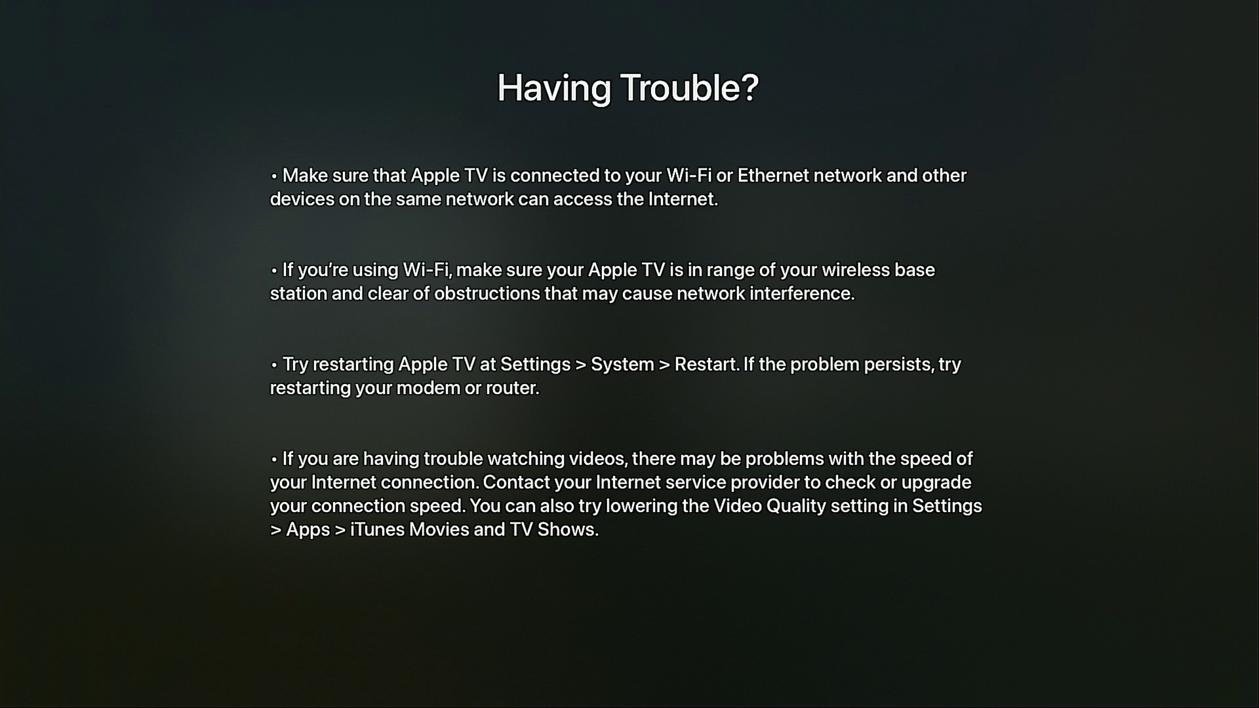
key("Escape")
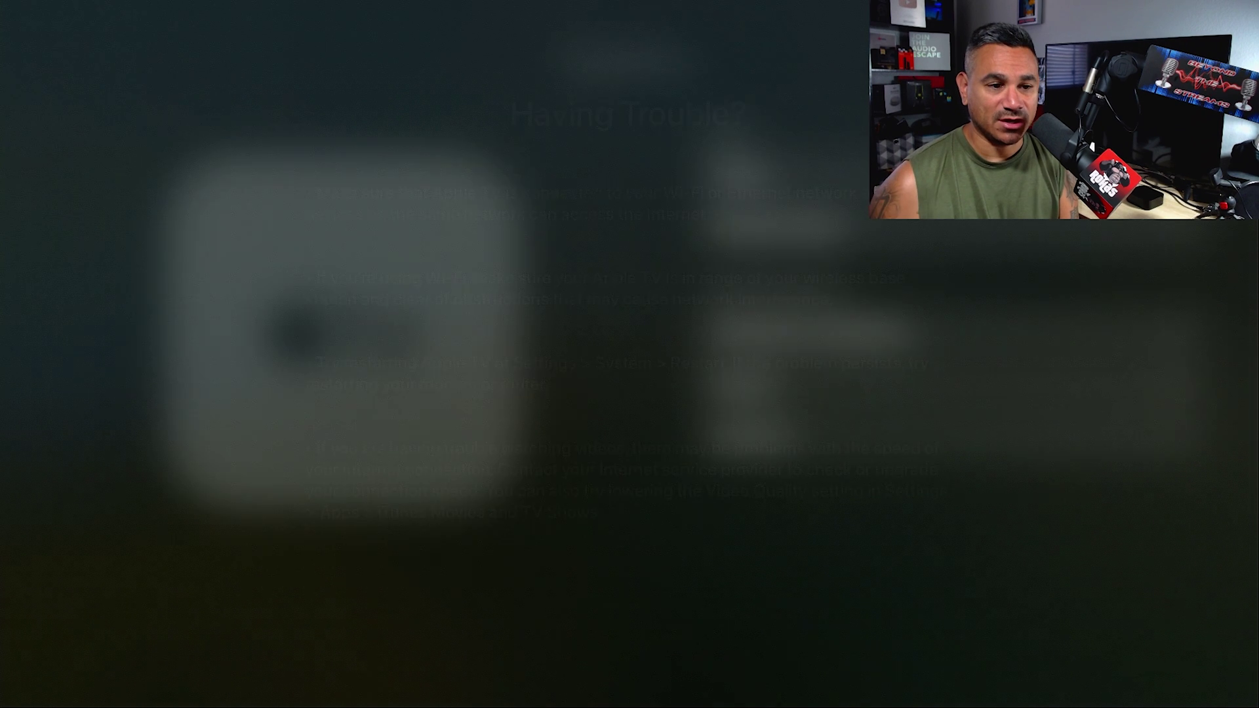
key("Down")
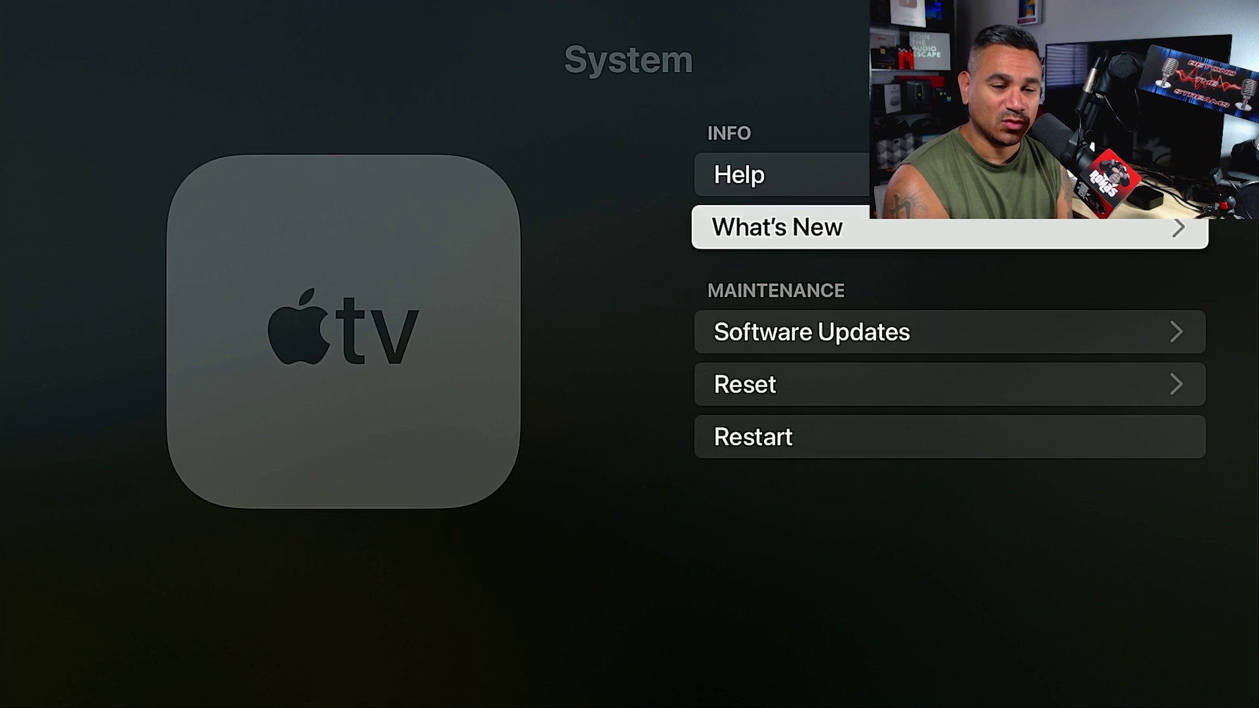
View the What's New page and dismiss it with Continue
key("Return")
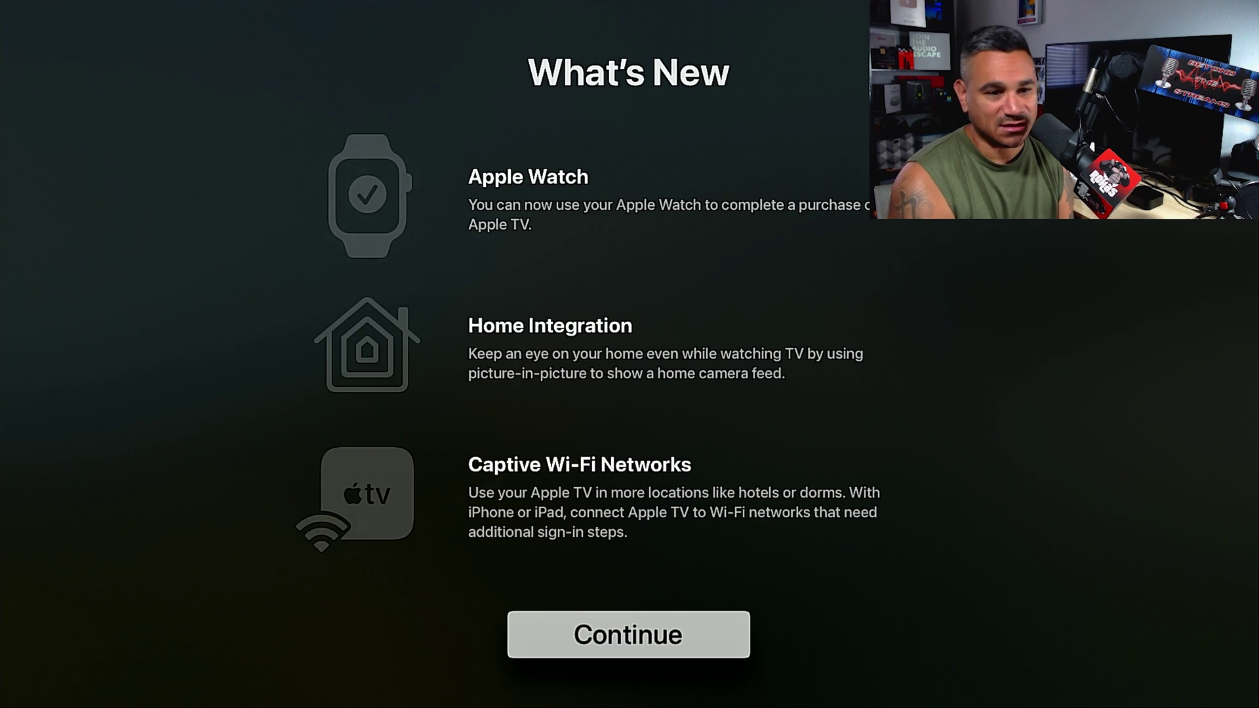
key("Return")
key("Down")
Check for updates, postpone tvOS 16.0 (20J373) with Update Later, keeping 15.5.1, and return to System
key("Return")
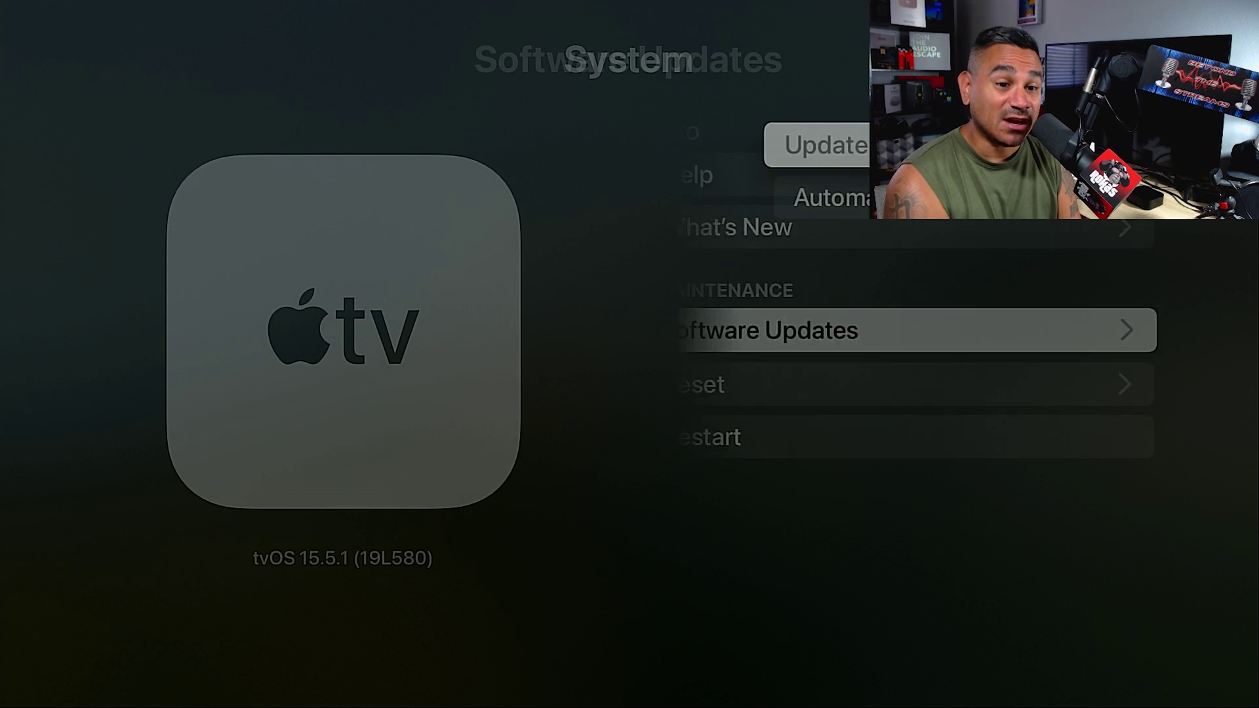
key("Up")
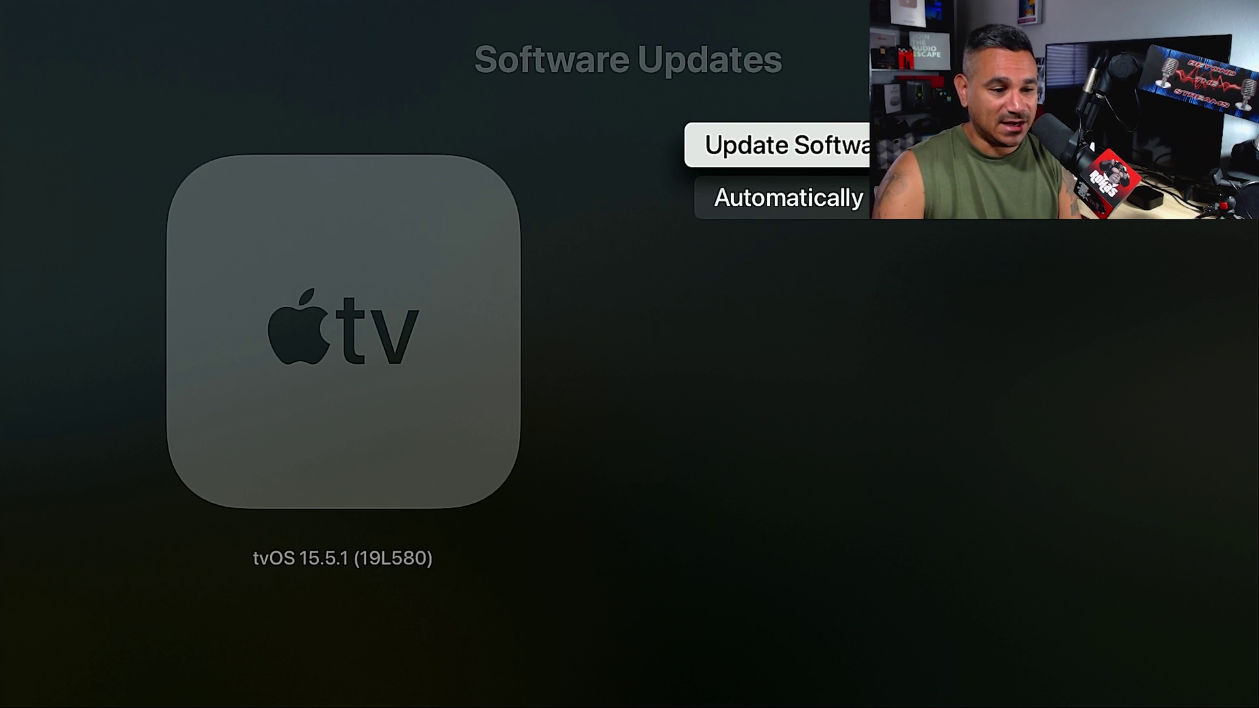
key("Down")
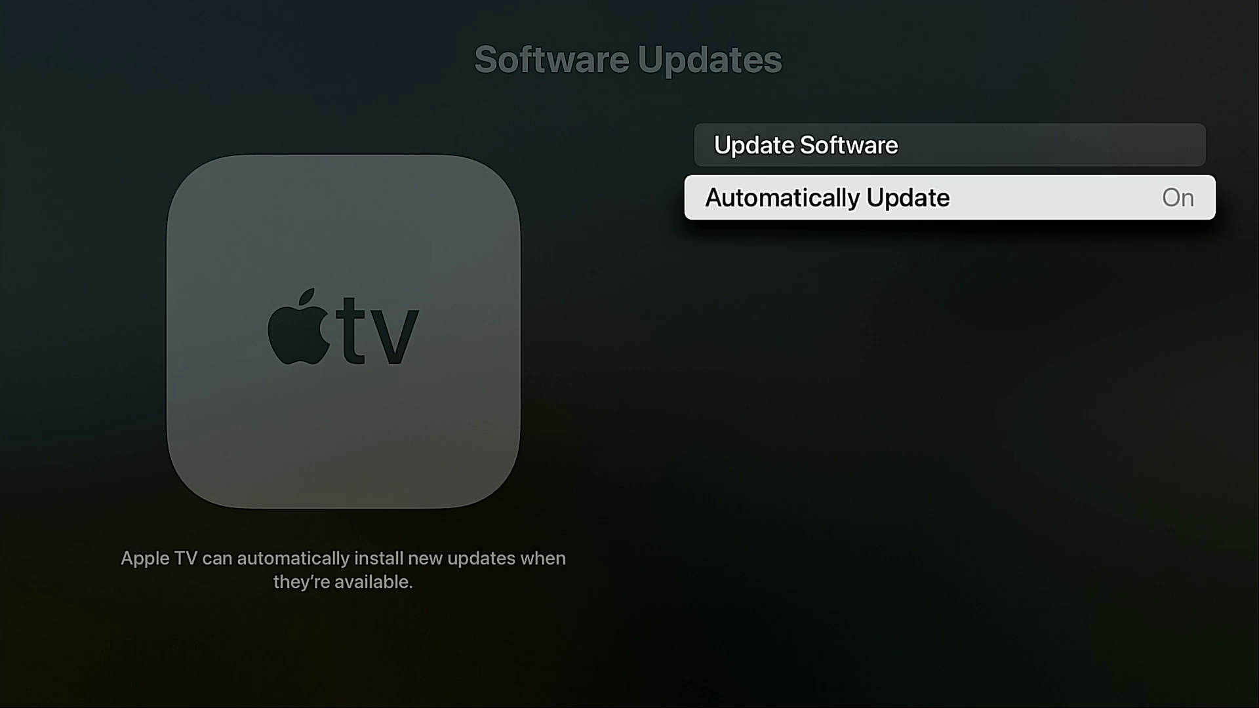
key("Up")
key("Return")
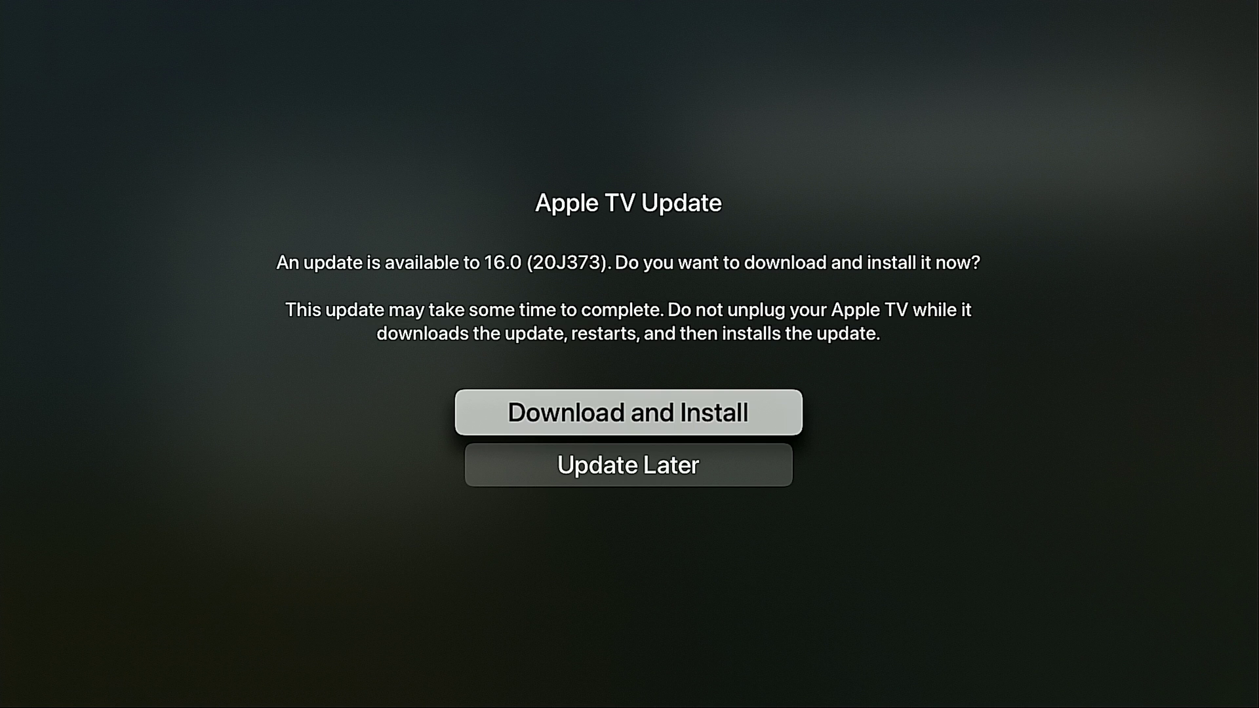
key("Down")
key("Return")
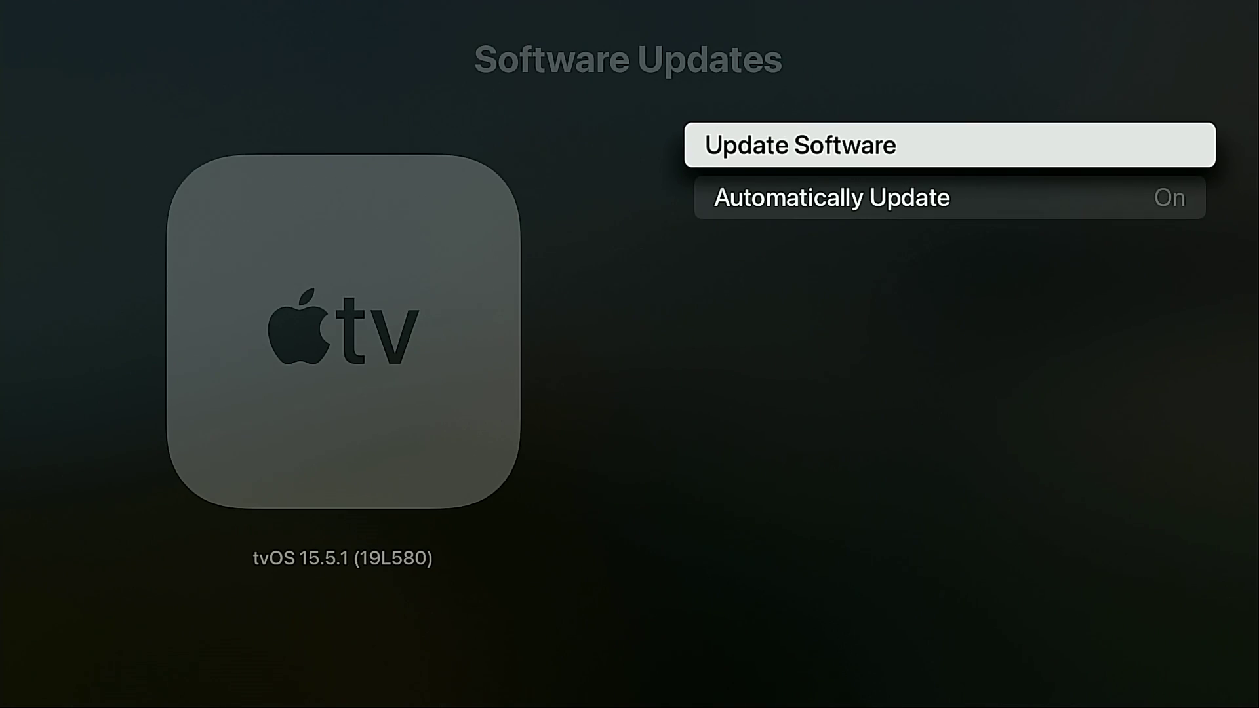
key("Escape")
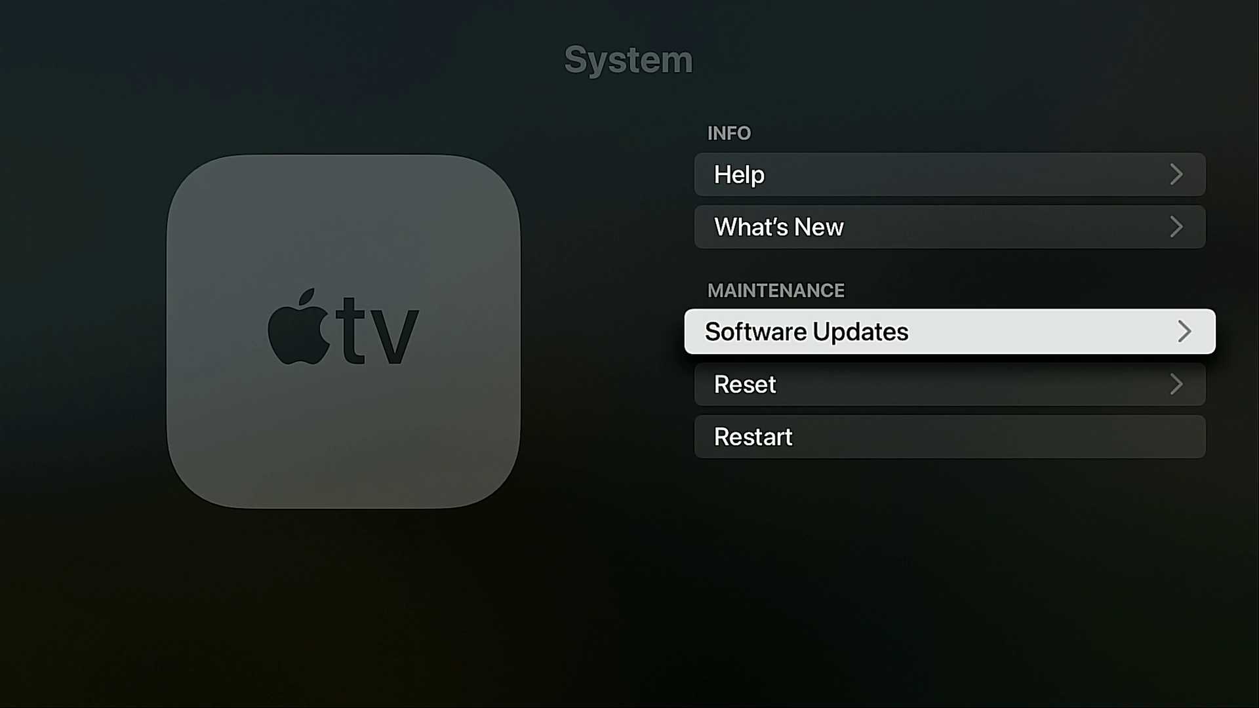
key("Down")
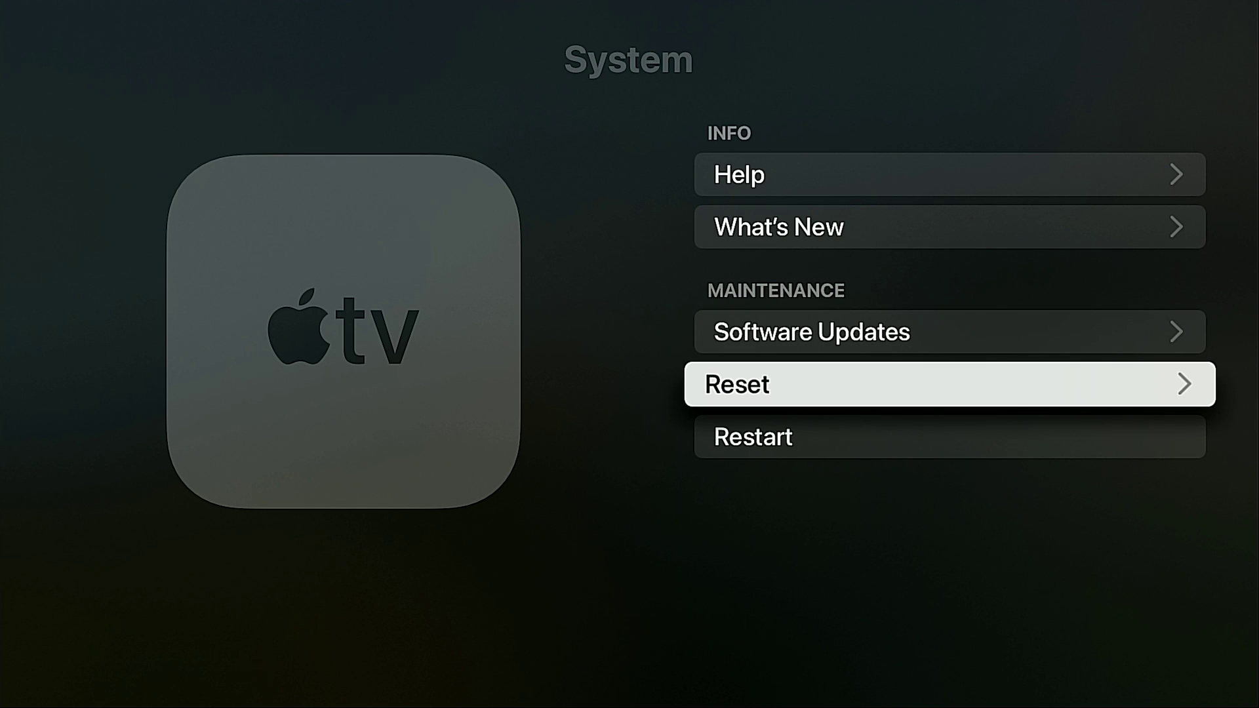
Back out past Reset and Restart to the main Settings list, then exit to the Home screen
key("Down")
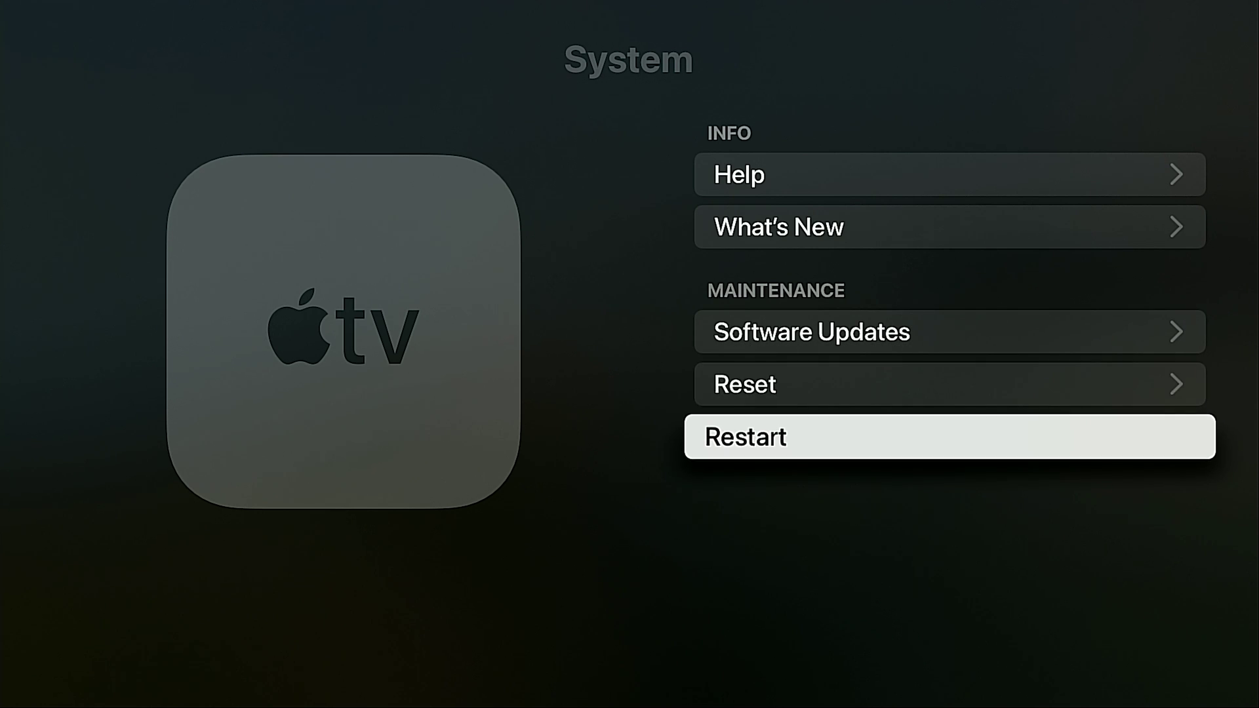
key("Escape")
key("Down")
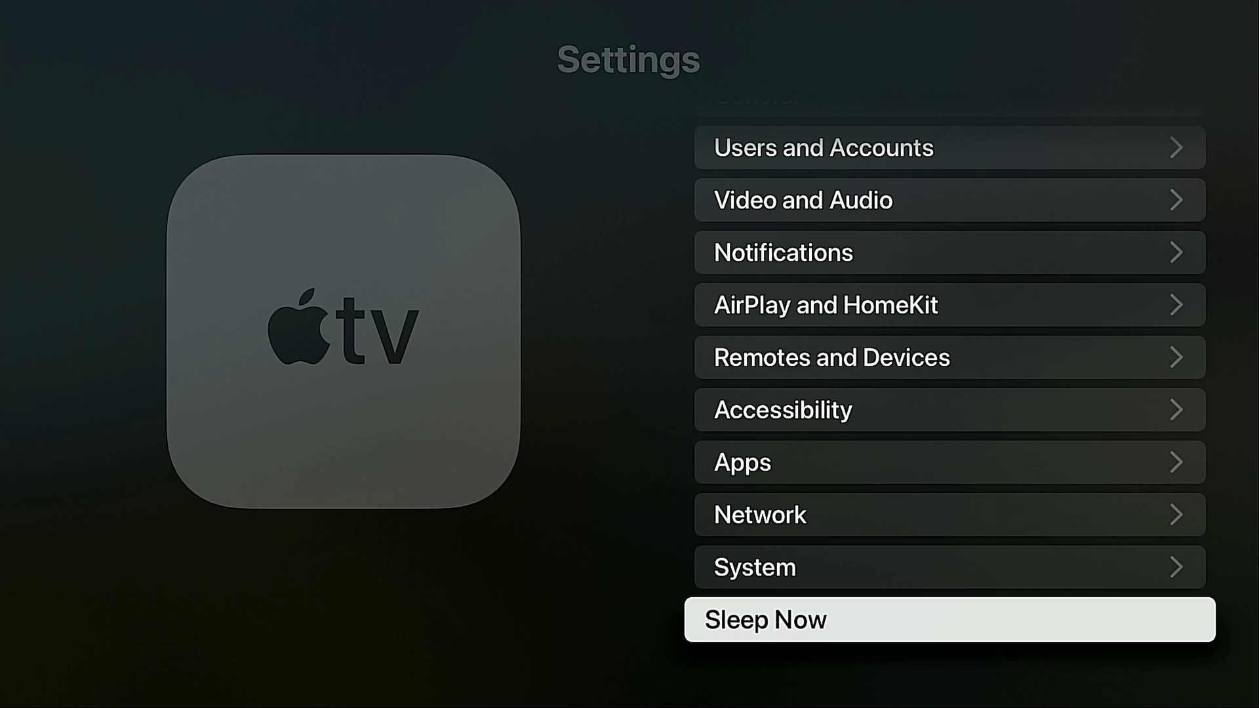
key("Escape")
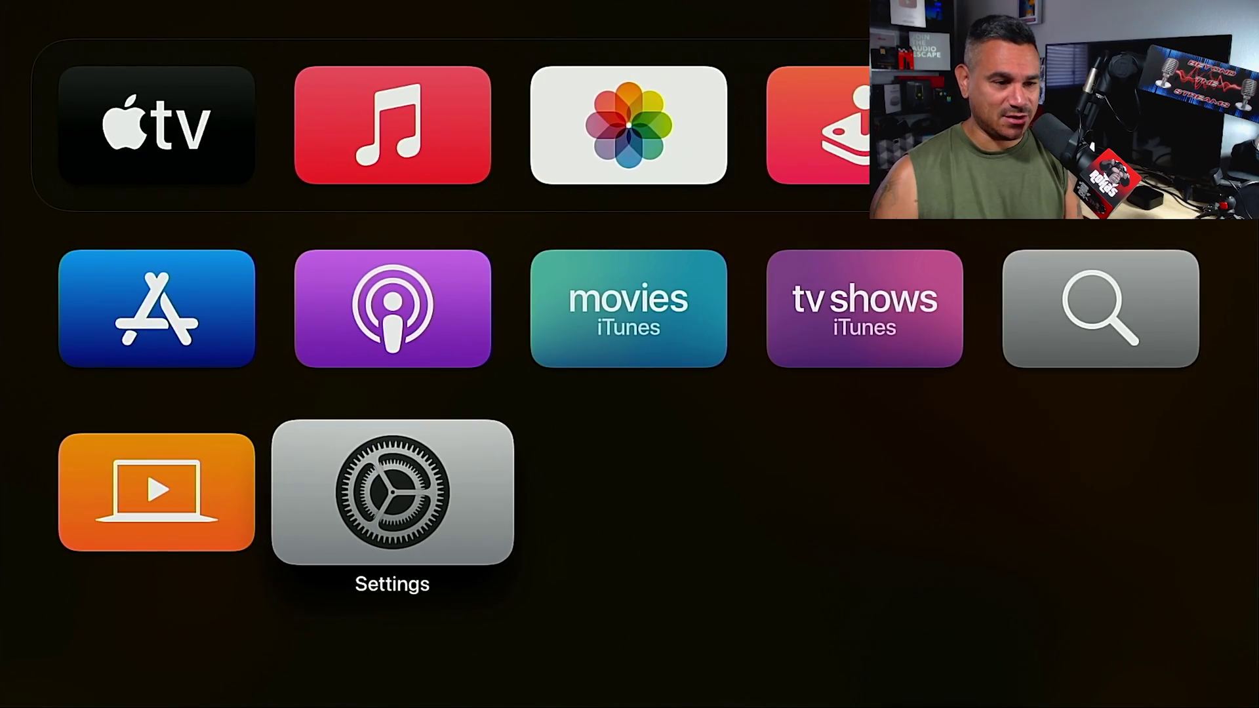
key("Up")
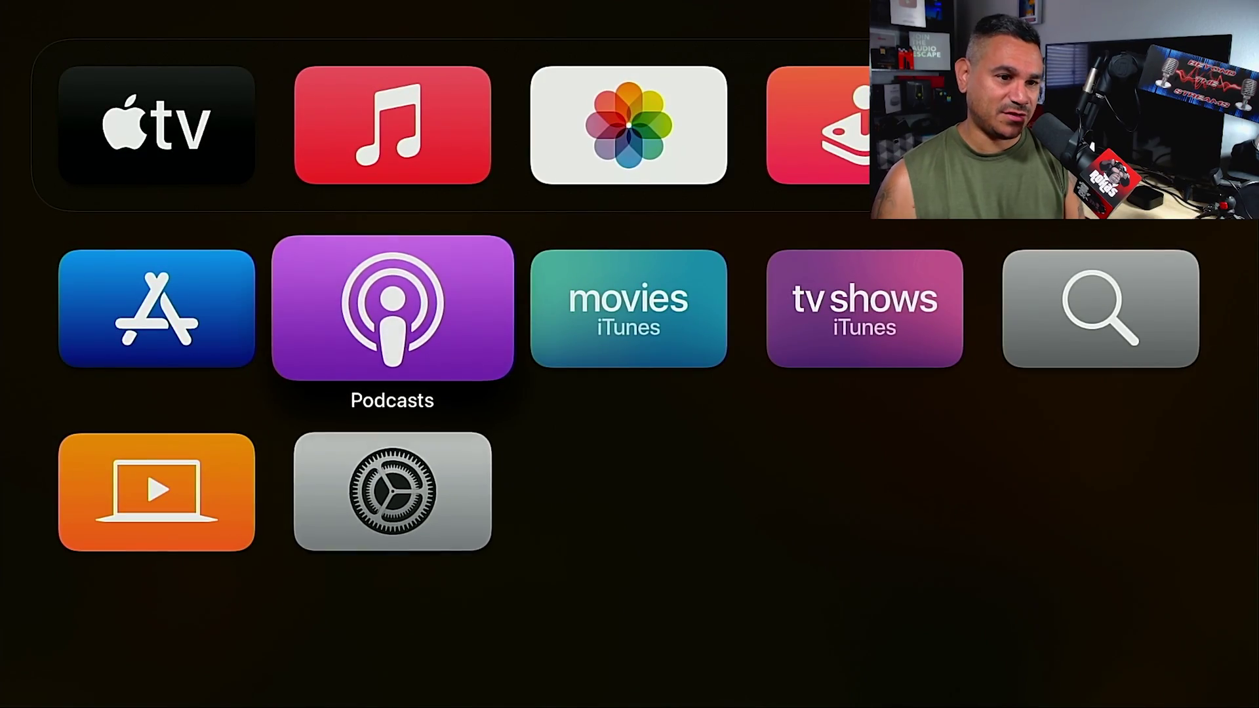
key("Up")
key("Down")
key("Up")
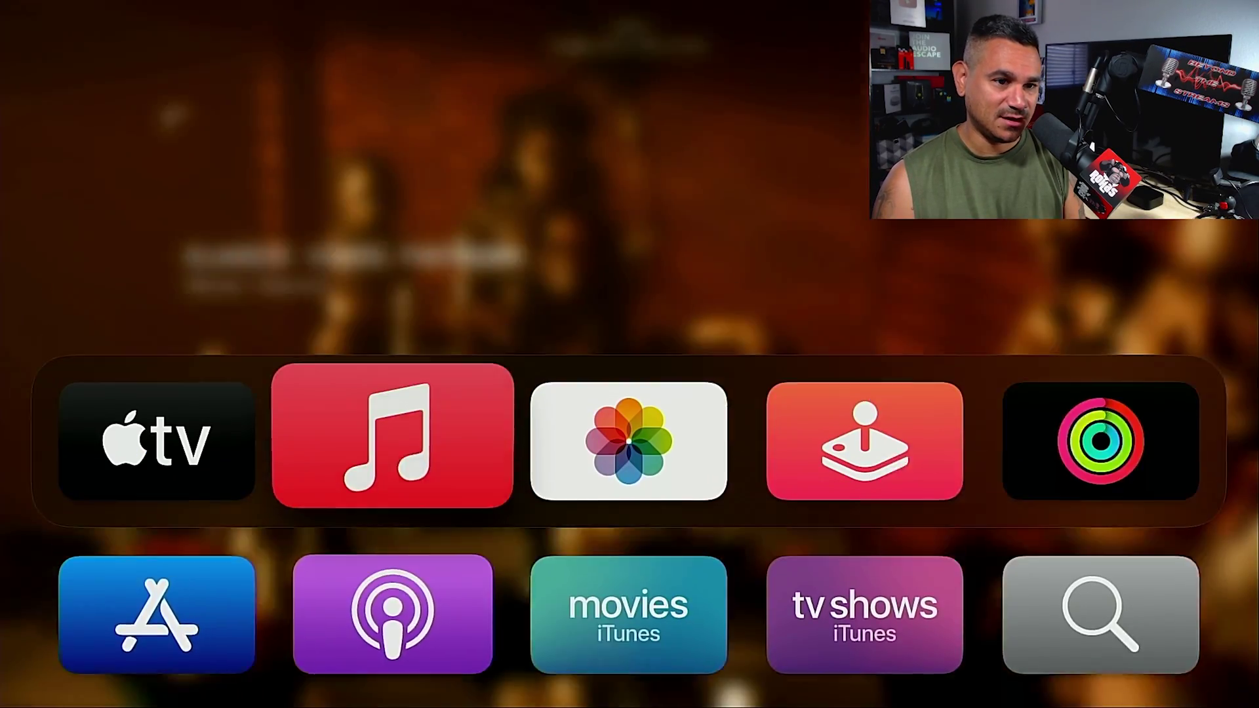
key("Right")
key("Down")
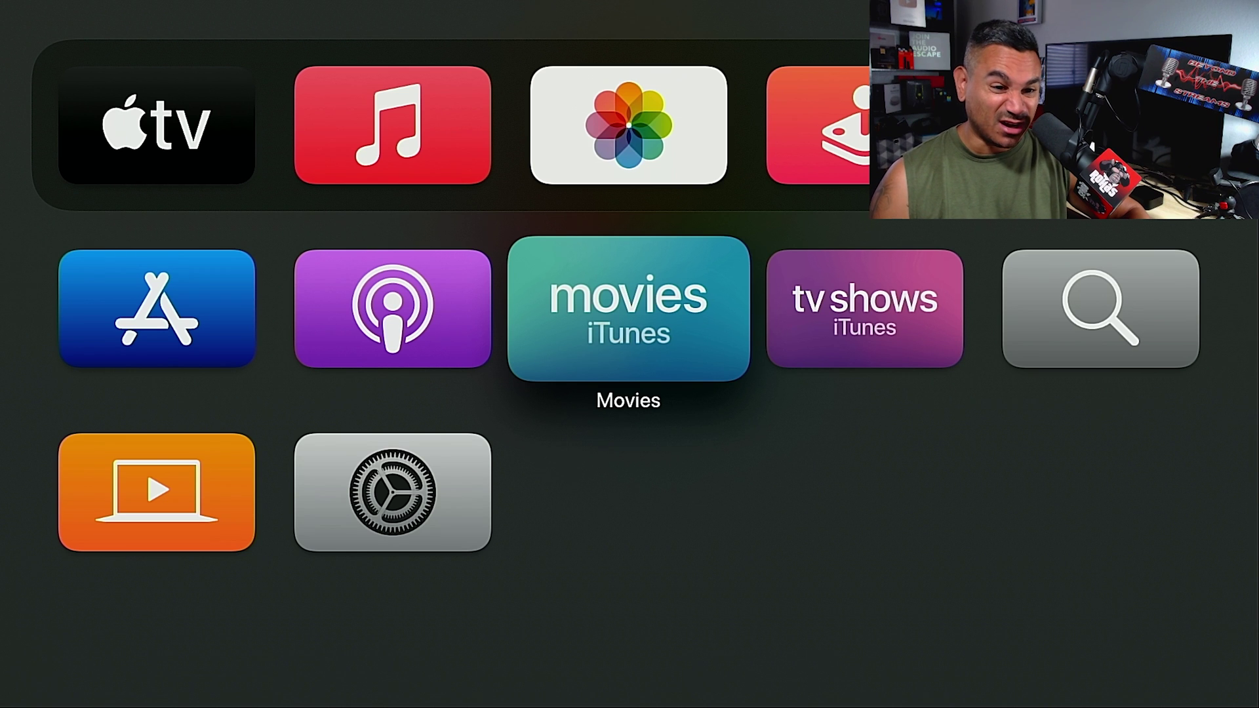
key("Down")
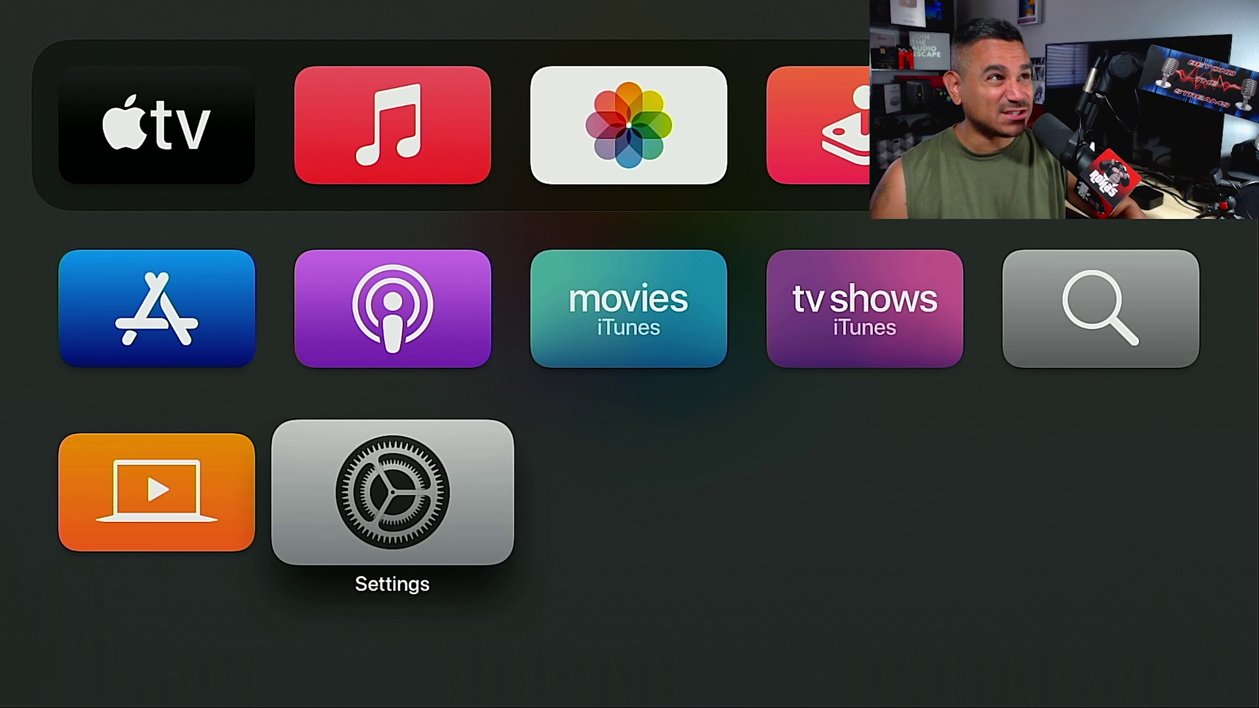
key("Up")
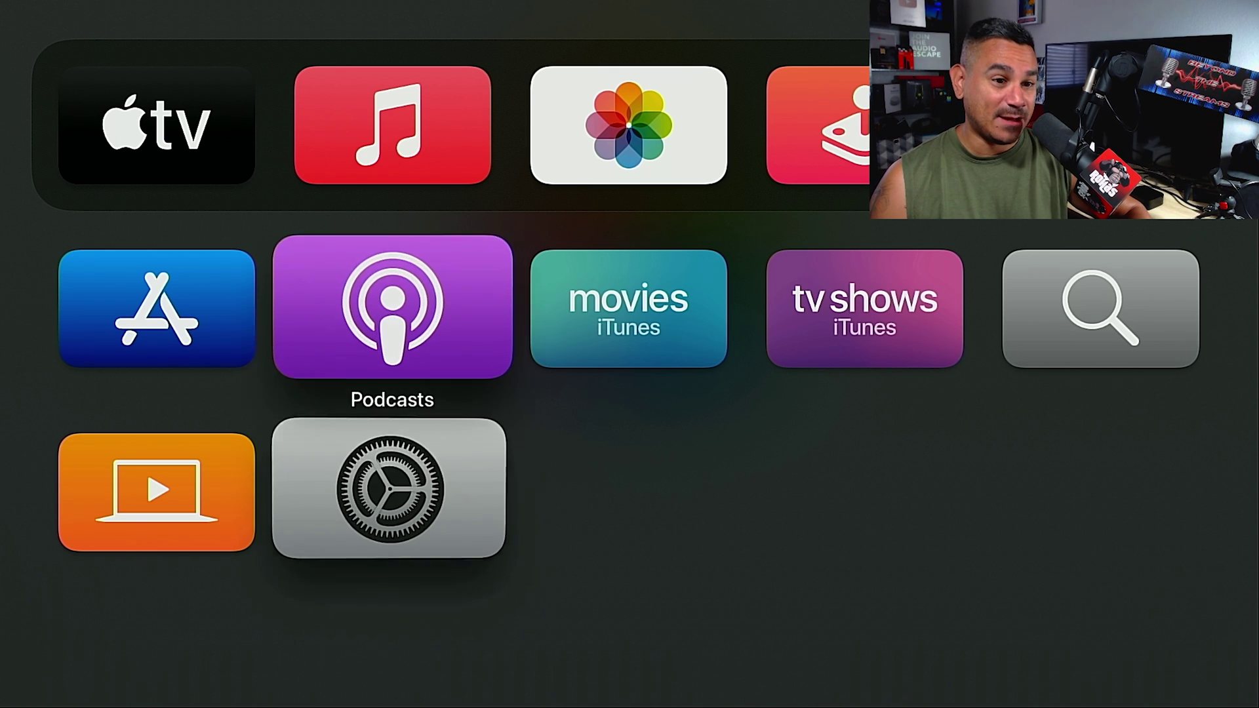
key("Up")
key("Down")
key("Down")
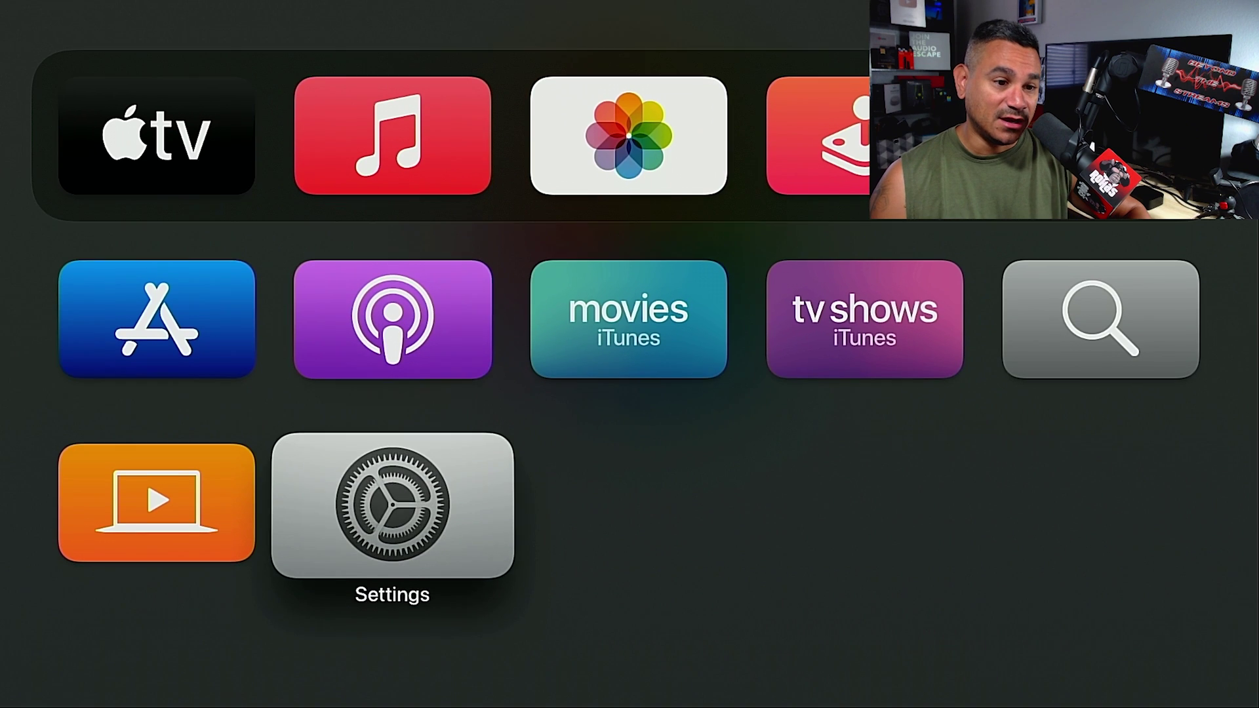
key("Return")
key("Up")
key("Up")
key("Up")
key("Up")
key("Up")
key("Up")
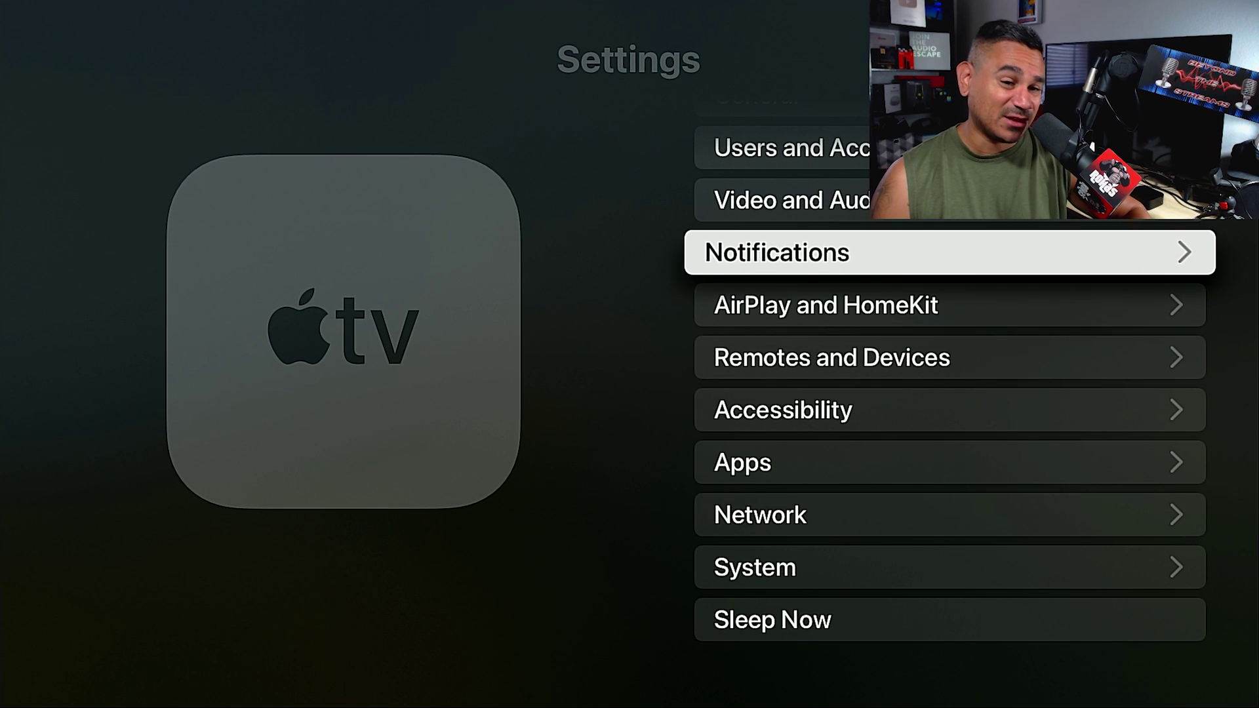
key("Return")
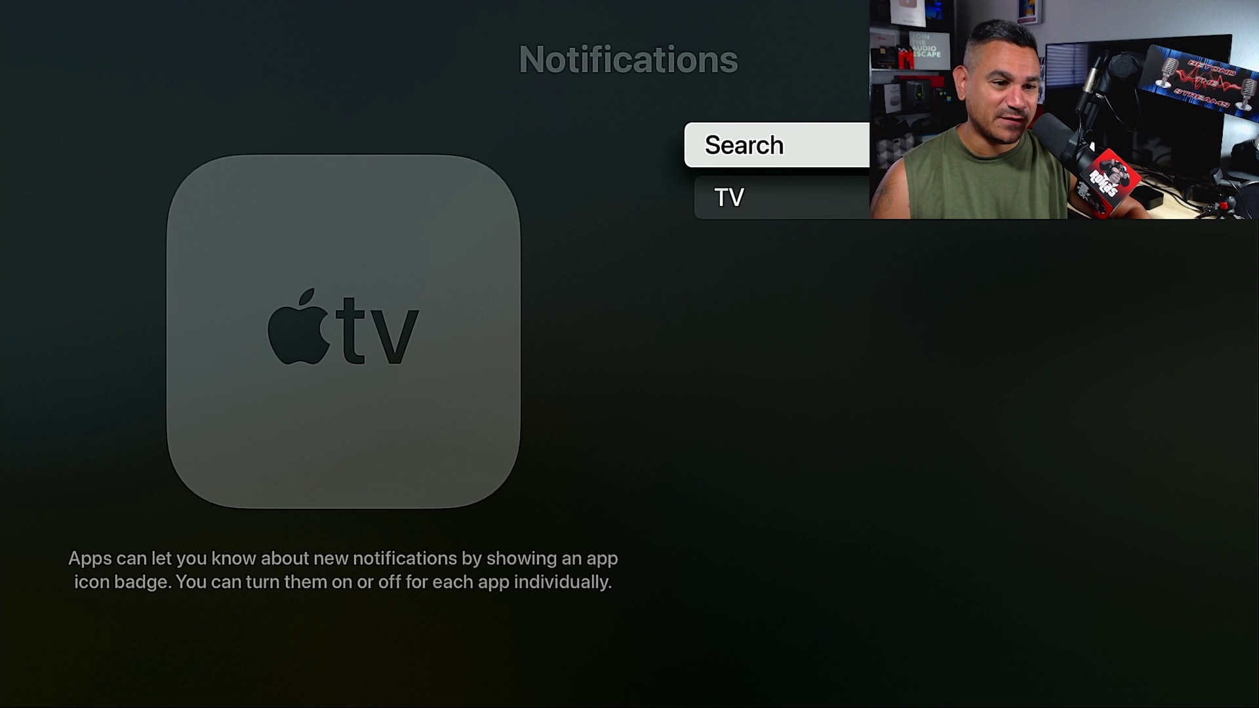
key("Escape")
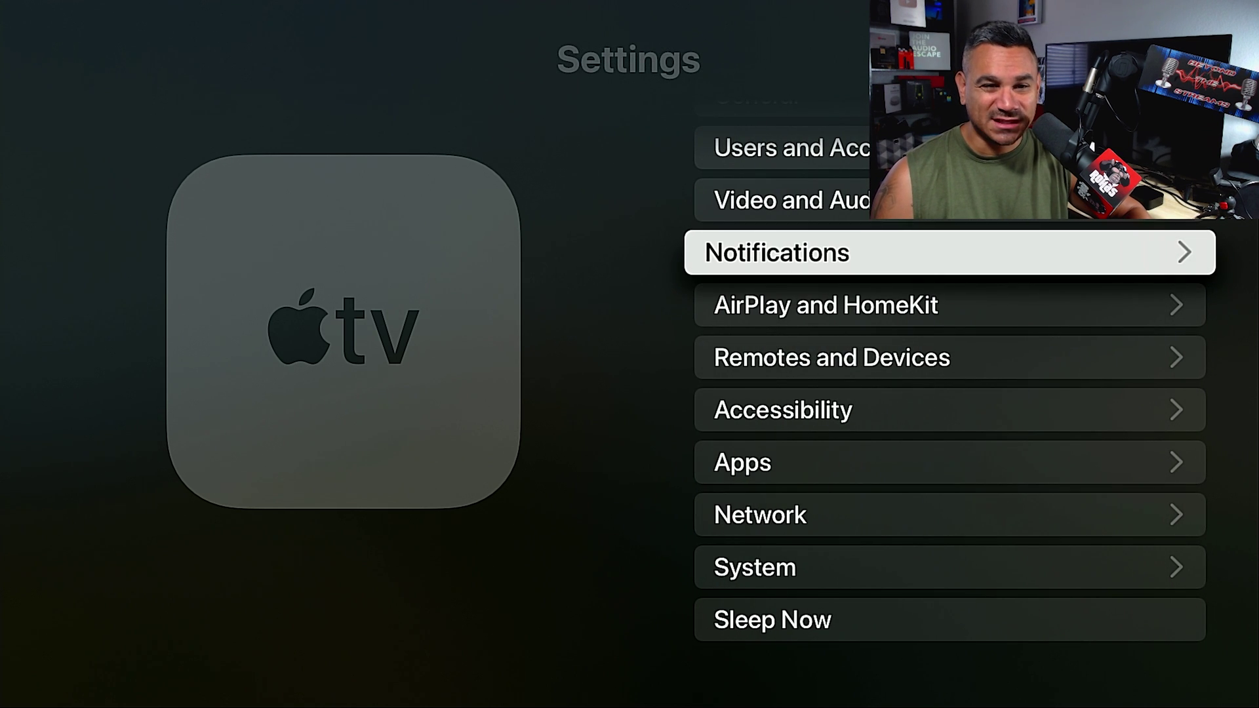
key("Escape")
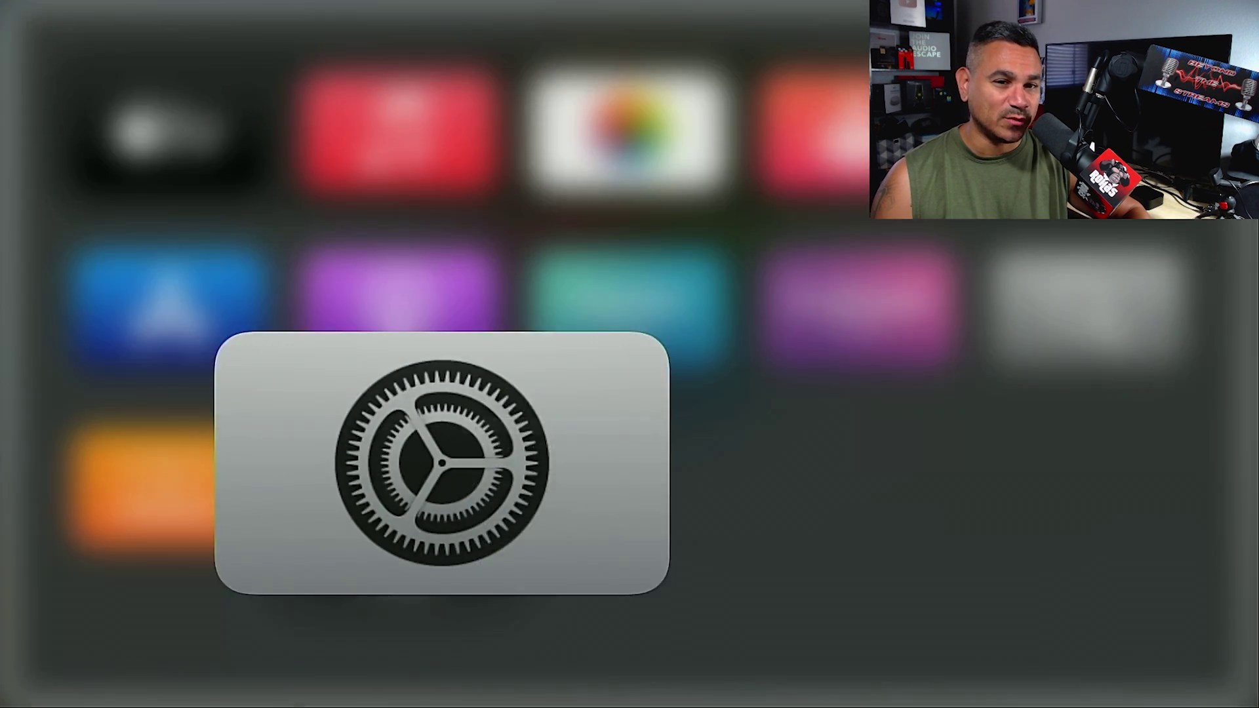
key("Up")
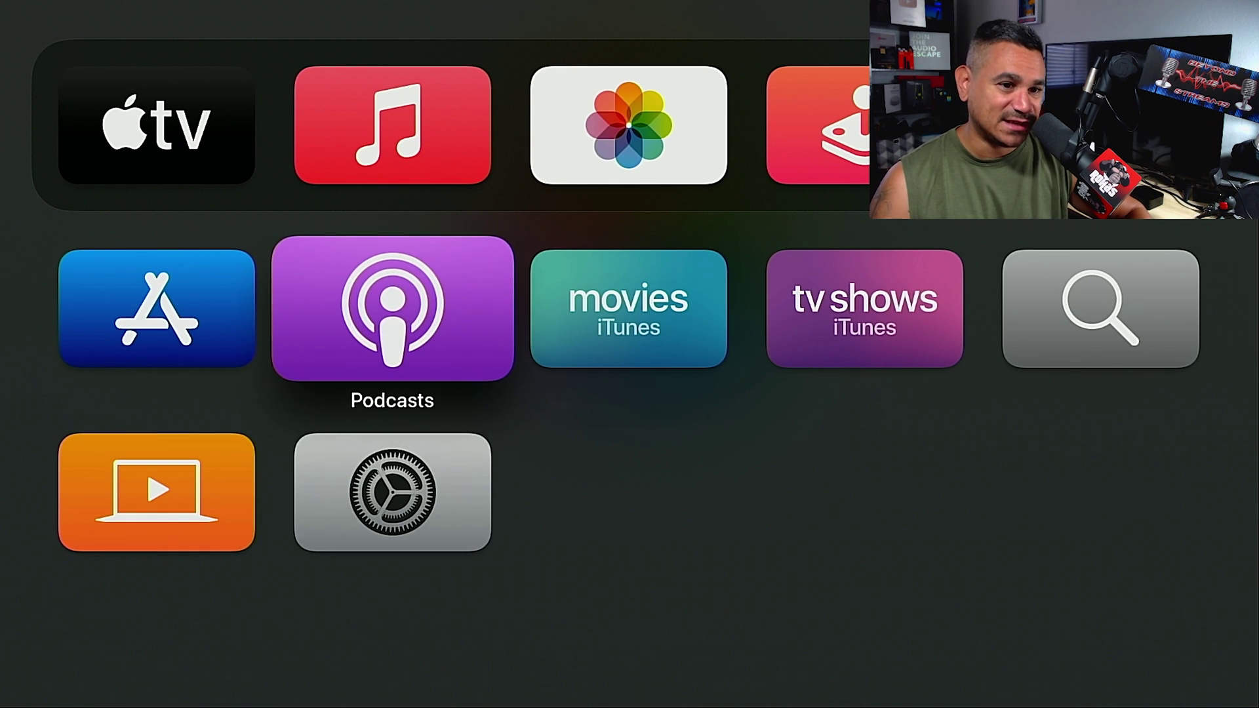
key("Up")
key("Down")
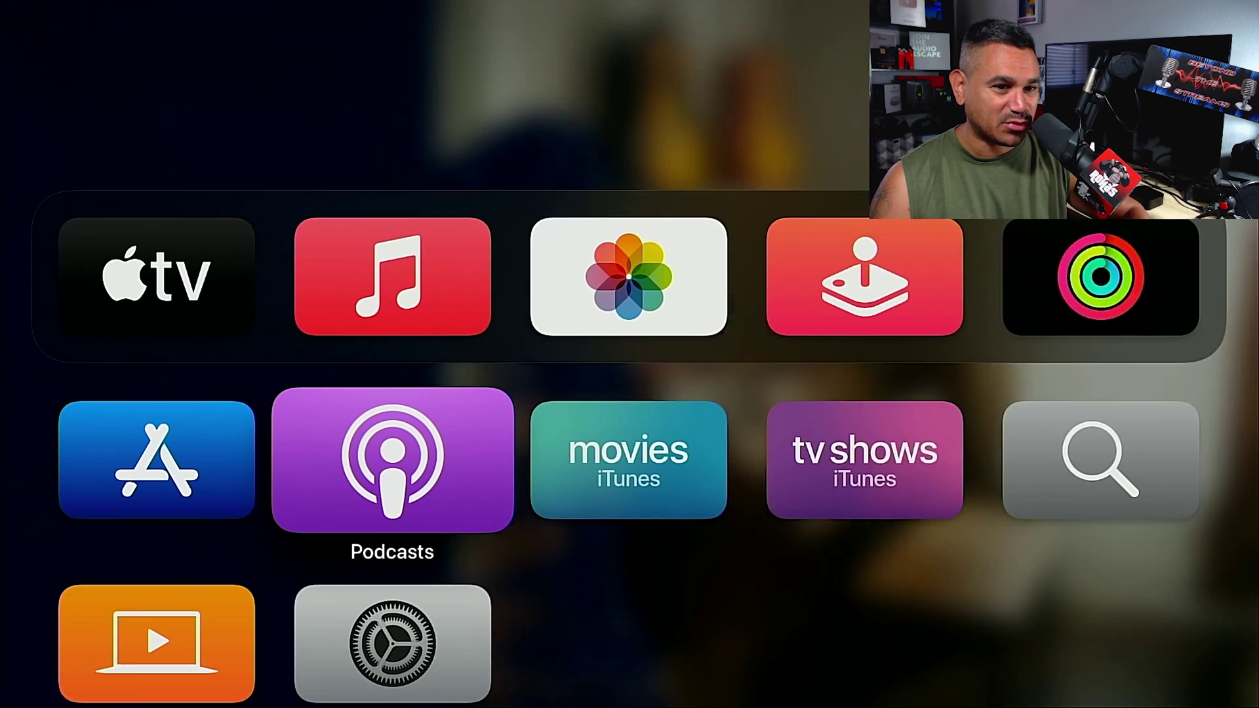